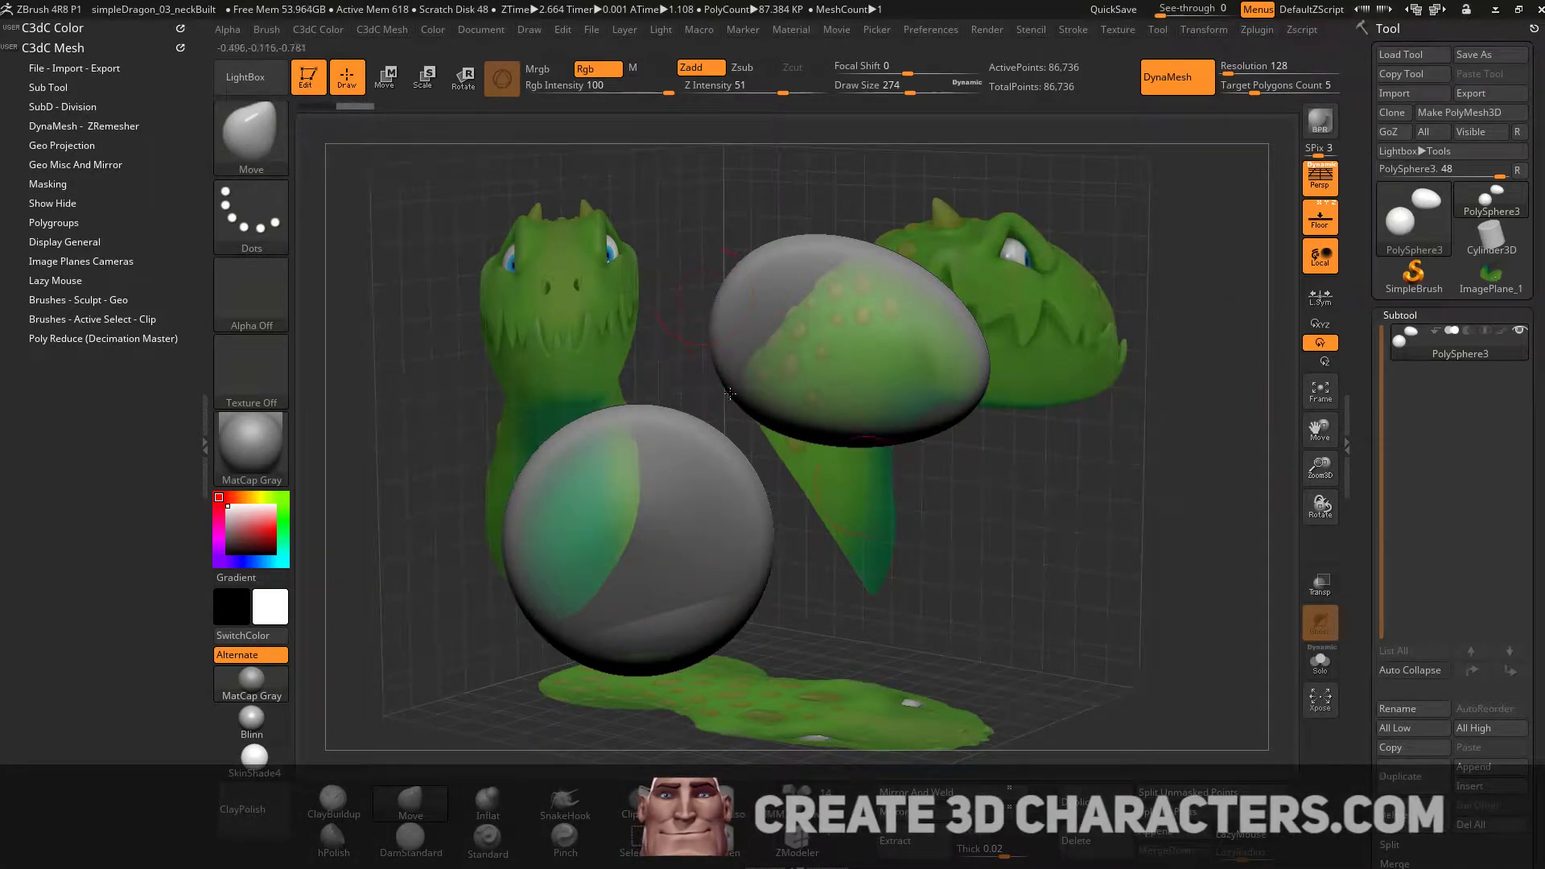
Split the two-sphere mesh into separate subtools by its parts and accept the non-undoable operation
{"action": "left_click_drag", "start_coordinate": [663, 360], "coordinate": [561, 566]}
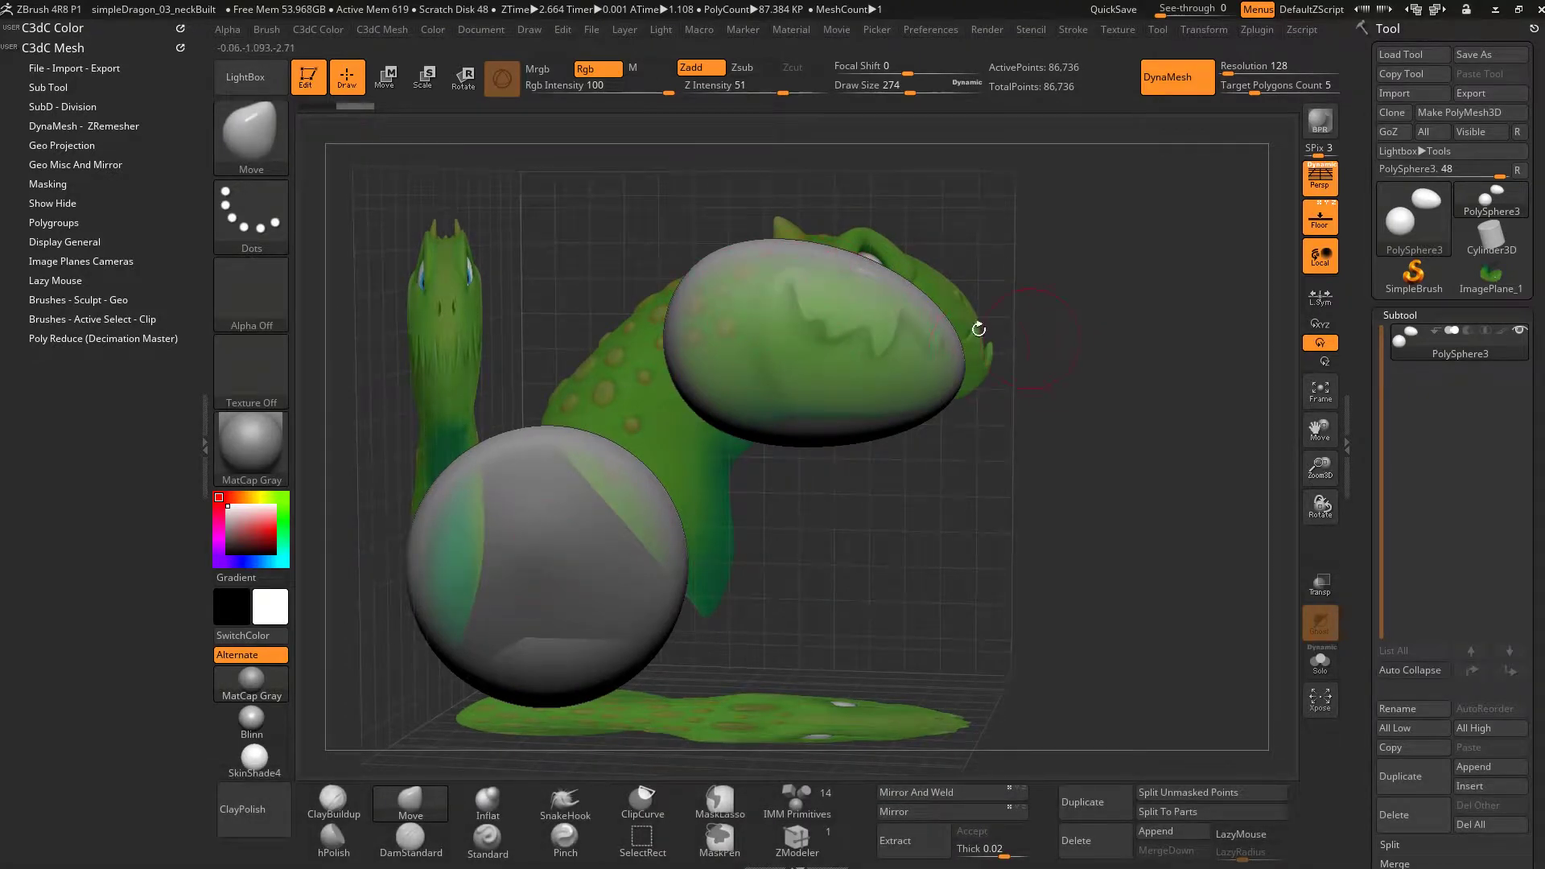
{"action": "right_click_drag", "start_coordinate": [845, 348], "coordinate": [810, 283]}
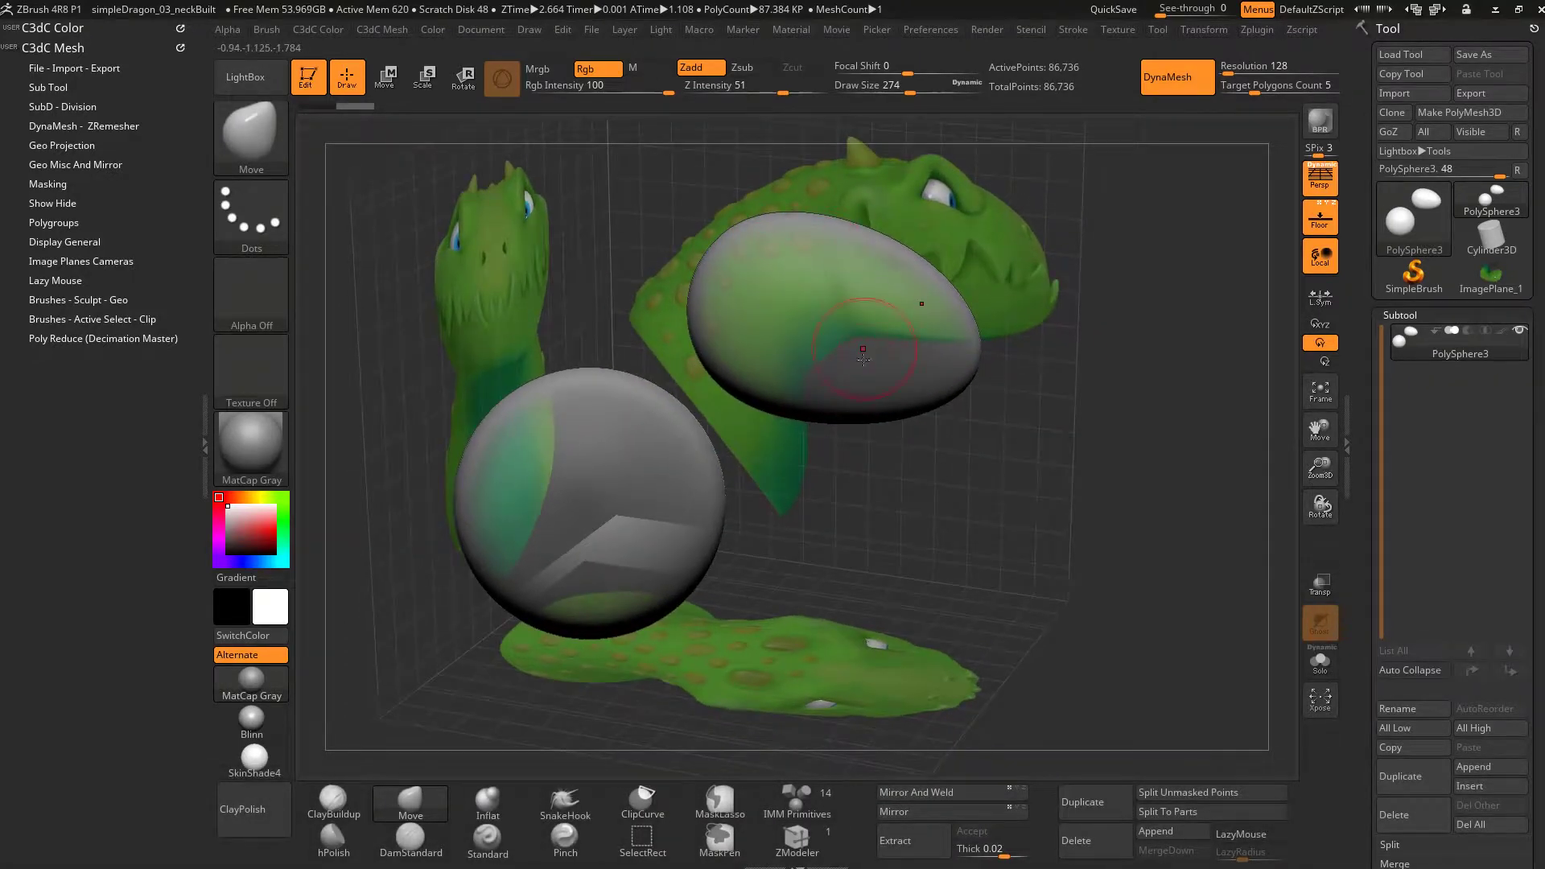
{"action": "right_click_drag", "start_coordinate": [821, 399], "coordinate": [597, 510]}
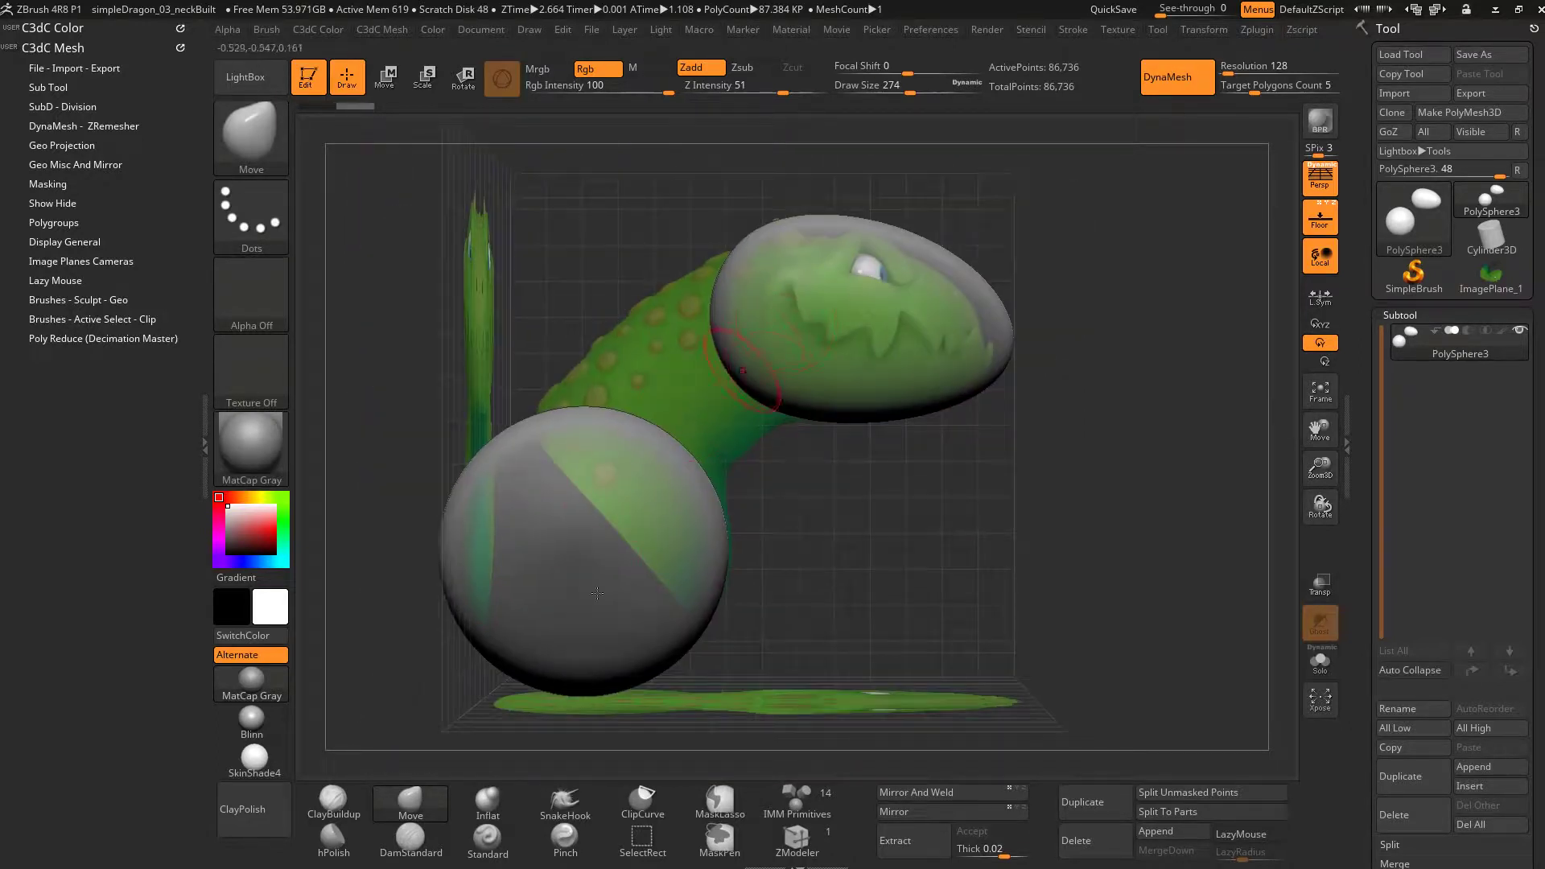
{"action": "left_click", "coordinate": [1180, 815]}
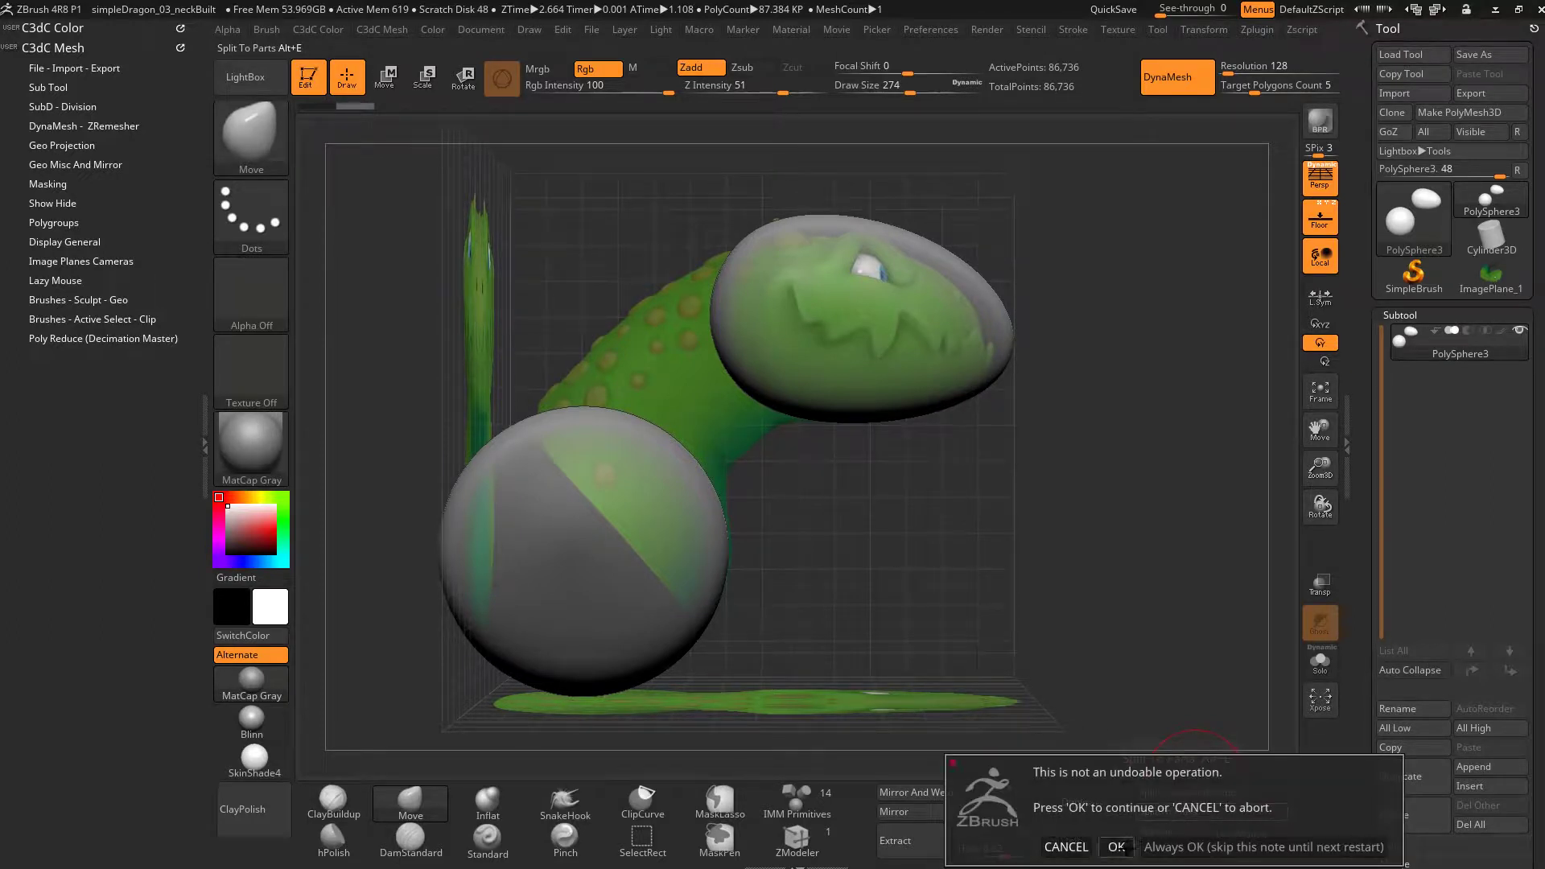
{"action": "left_click", "coordinate": [1117, 847]}
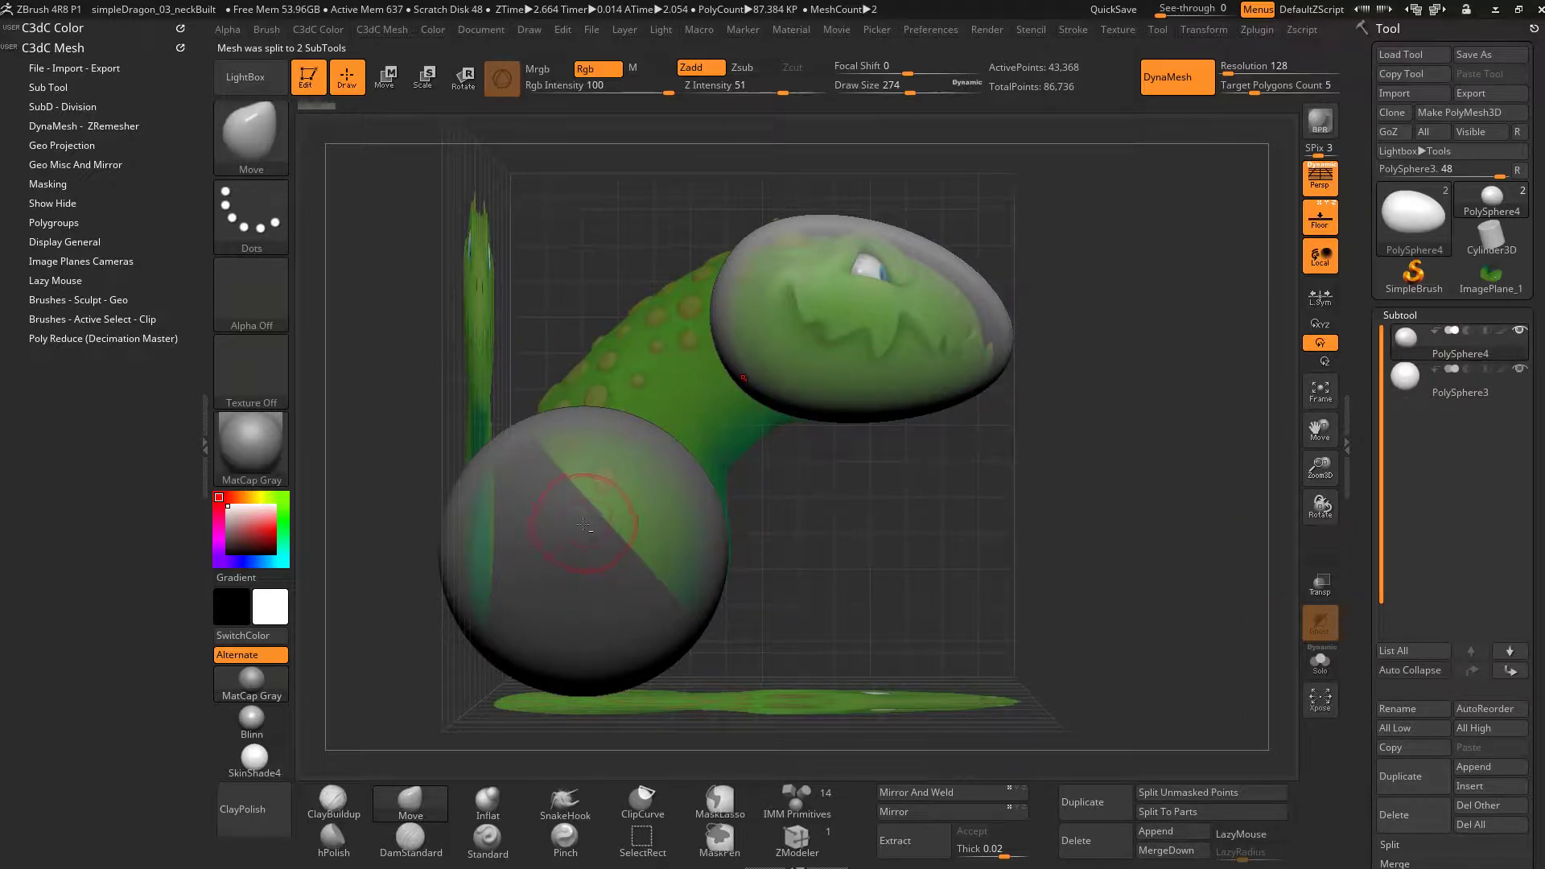
Make the round body sphere the active subtool and hide the floor grid with its dragon reference images
{"action": "left_click", "coordinate": [585, 532], "text": "alt"}
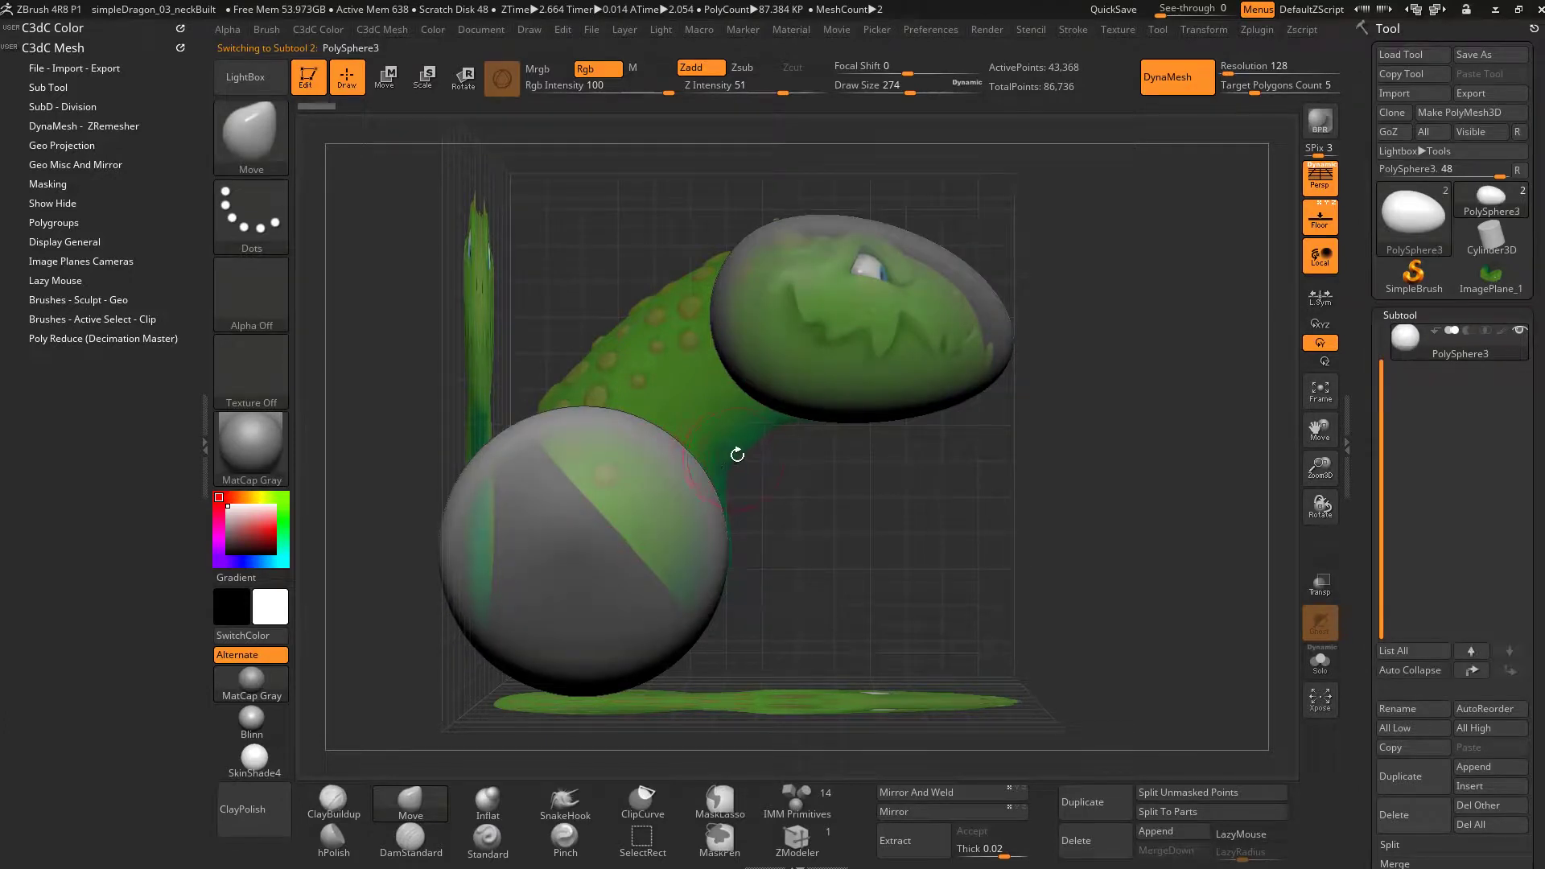
{"action": "key", "text": "shift+p"}
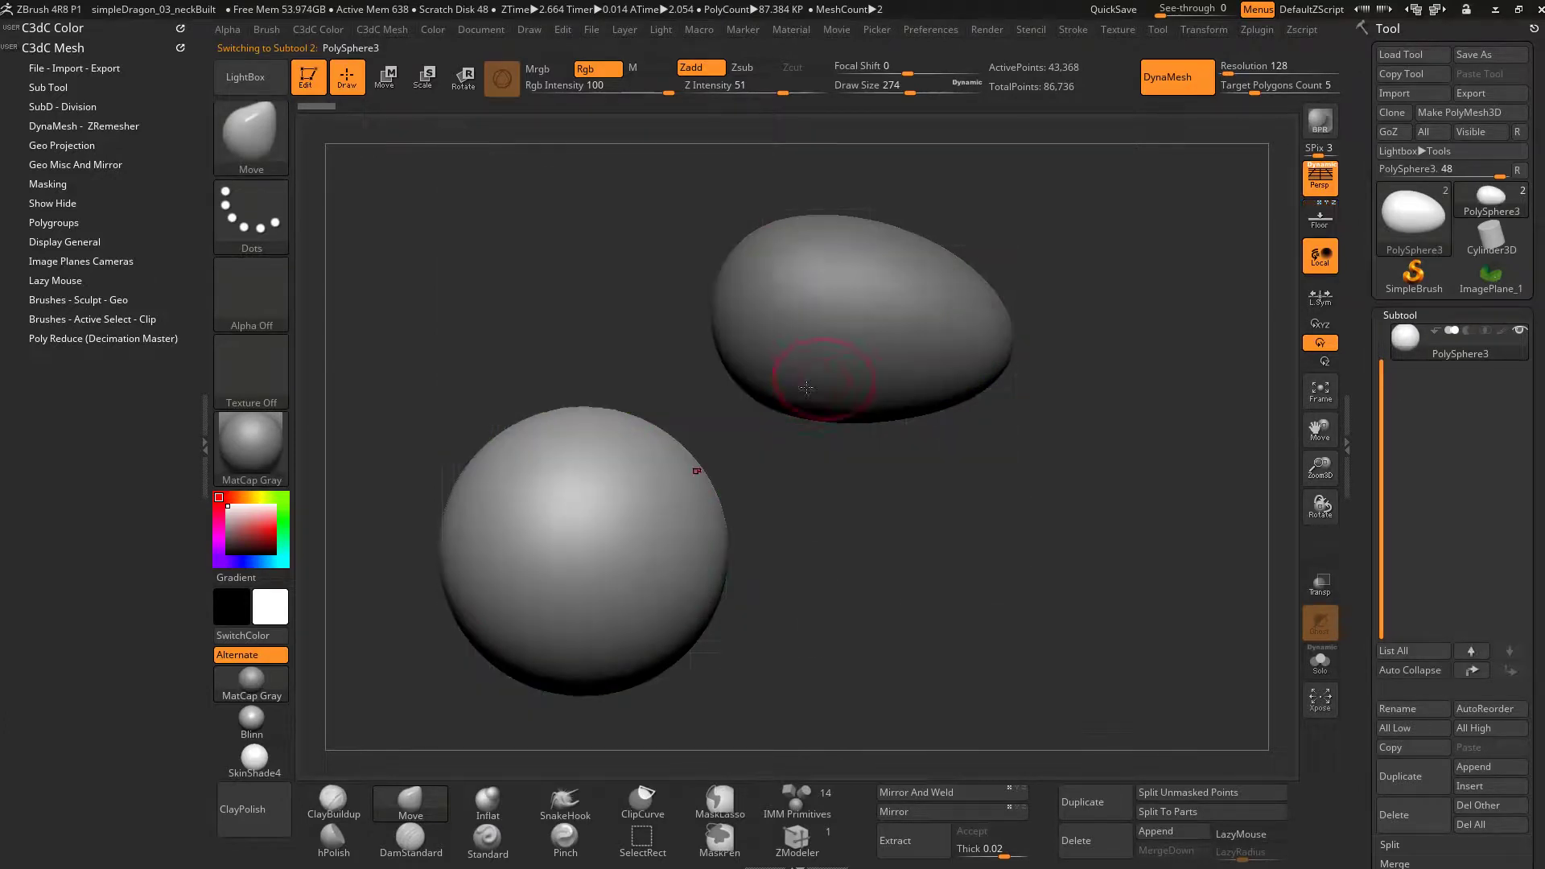
{"action": "left_click_drag", "start_coordinate": [701, 469], "coordinate": [659, 442]}
{"action": "left_click_drag", "start_coordinate": [700, 368], "coordinate": [741, 372], "text": "alt"}
{"action": "mouse_move", "coordinate": [809, 469]}
{"action": "left_mouse_down", "text": "alt"}
{"action": "mouse_move", "coordinate": [782, 500]}
{"action": "mouse_move", "coordinate": [921, 490]}
{"action": "mouse_move", "coordinate": [909, 503]}
{"action": "mouse_move", "coordinate": [869, 486]}
{"action": "mouse_move", "coordinate": [836, 265]}
{"action": "mouse_move", "coordinate": [831, 300]}
{"action": "left_mouse_up", "text": "alt"}
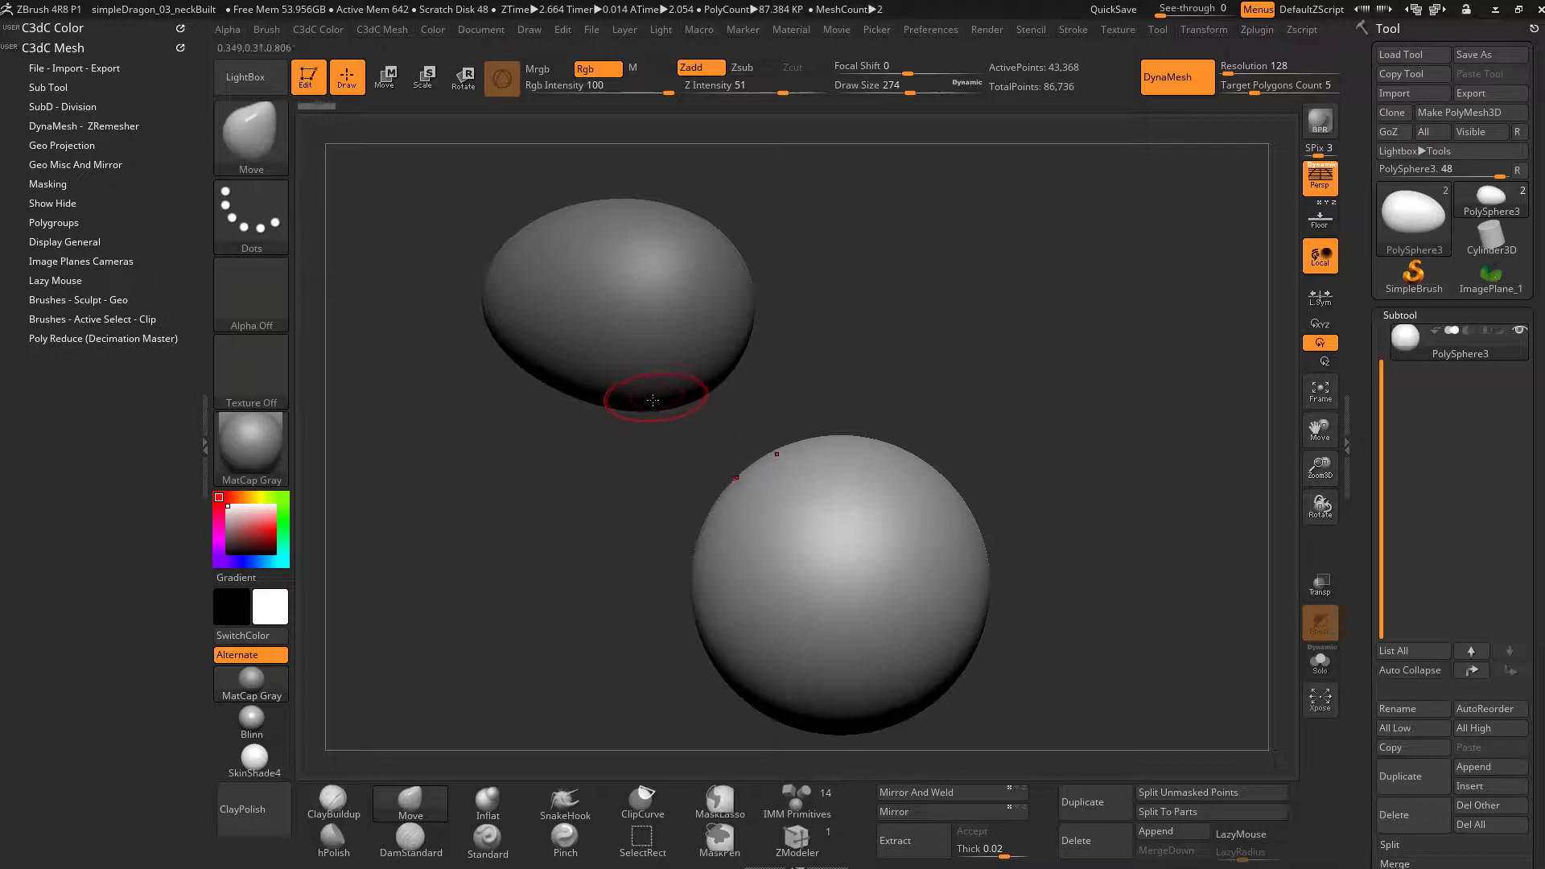
{"action": "mouse_move", "coordinate": [656, 432]}
{"action": "left_mouse_down"}
{"action": "mouse_move", "coordinate": [665, 408]}
{"action": "mouse_move", "coordinate": [722, 404]}
{"action": "mouse_move", "coordinate": [682, 399]}
{"action": "left_mouse_up"}
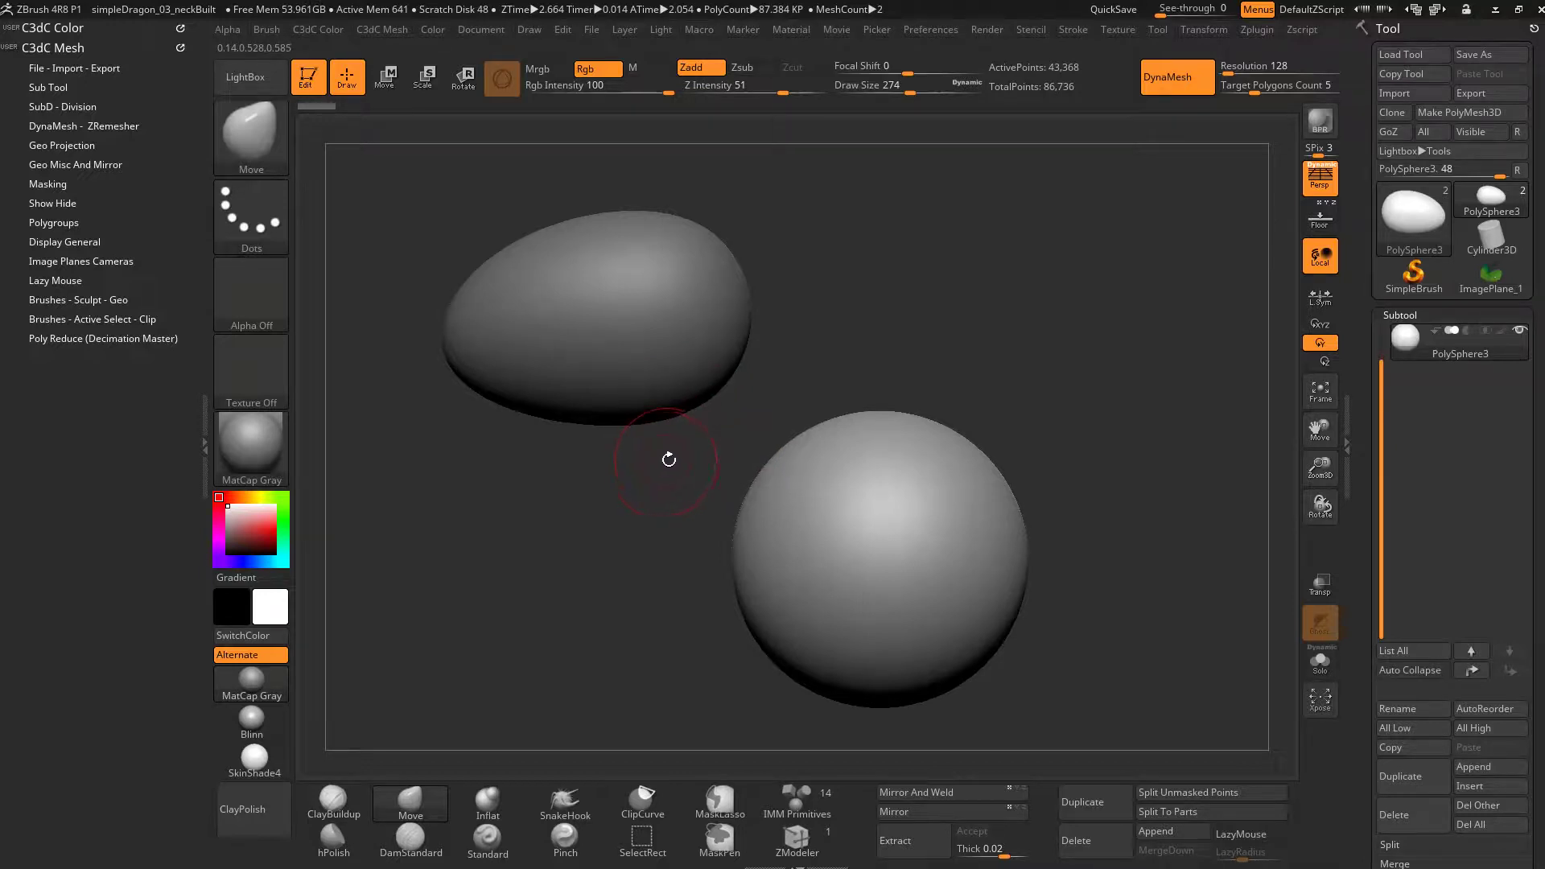
{"action": "mouse_move", "coordinate": [650, 476]}
{"action": "left_mouse_down"}
{"action": "mouse_move", "coordinate": [638, 518]}
{"action": "mouse_move", "coordinate": [640, 406]}
{"action": "left_mouse_up"}
Make the egg-shaped head the active subtool and mask all of it except its back end
{"action": "left_click", "coordinate": [661, 311], "text": "alt"}
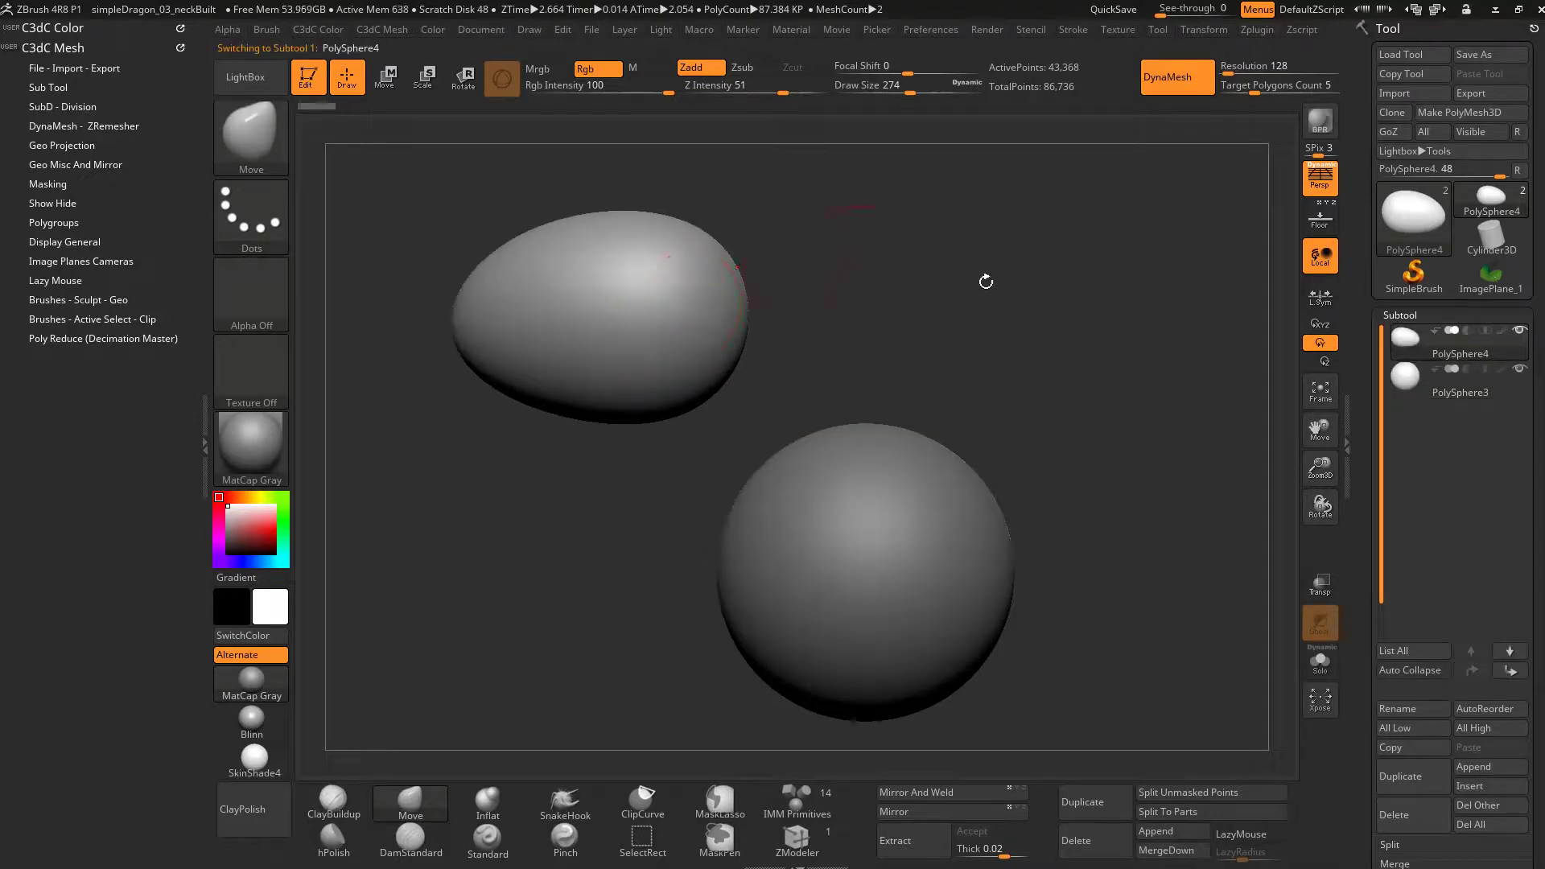
{"action": "right_click_drag", "start_coordinate": [1126, 305], "coordinate": [776, 353]}
{"action": "mouse_move", "coordinate": [777, 355]}
{"action": "left_mouse_down"}
{"action": "mouse_move", "coordinate": [730, 436]}
{"action": "mouse_move", "coordinate": [763, 382]}
{"action": "mouse_move", "coordinate": [776, 405]}
{"action": "mouse_move", "coordinate": [740, 334]}
{"action": "mouse_move", "coordinate": [726, 394]}
{"action": "mouse_move", "coordinate": [750, 373]}
{"action": "mouse_move", "coordinate": [721, 418]}
{"action": "mouse_move", "coordinate": [752, 475]}
{"action": "mouse_move", "coordinate": [705, 451]}
{"action": "mouse_move", "coordinate": [696, 374]}
{"action": "mouse_move", "coordinate": [767, 352]}
{"action": "left_mouse_up"}
{"action": "mouse_move", "coordinate": [767, 352]}
{"action": "right_mouse_down"}
{"action": "mouse_move", "coordinate": [812, 407]}
{"action": "mouse_move", "coordinate": [797, 387]}
{"action": "mouse_move", "coordinate": [845, 346]}
{"action": "right_mouse_up"}
{"action": "mouse_move", "coordinate": [901, 342]}
{"action": "left_mouse_down"}
{"action": "mouse_move", "coordinate": [824, 314]}
{"action": "mouse_move", "coordinate": [810, 329]}
{"action": "left_mouse_up"}
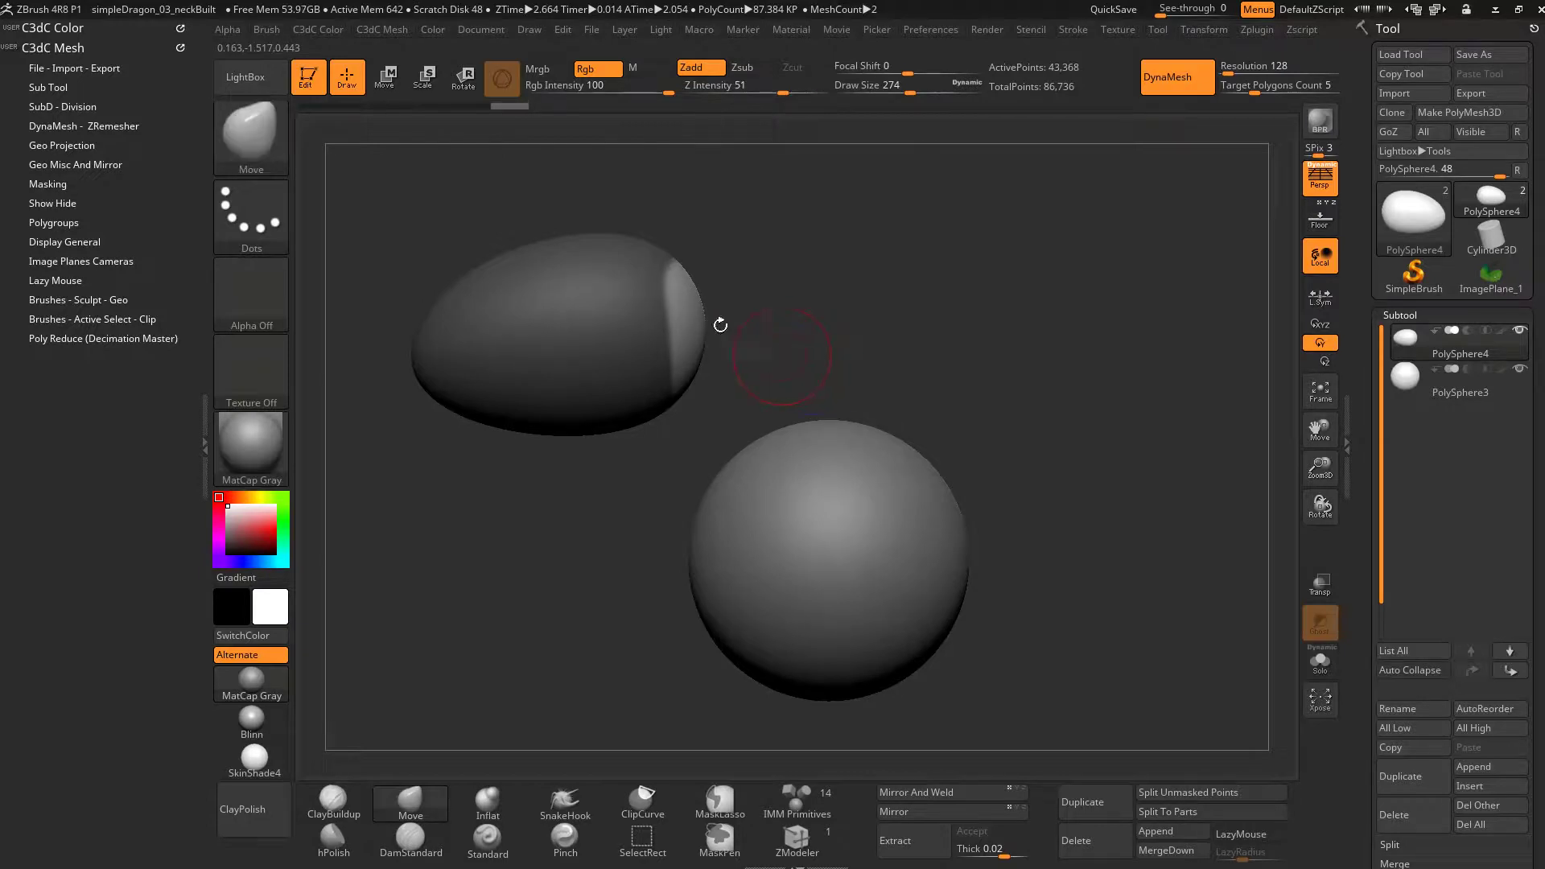
{"action": "left_click_drag", "start_coordinate": [704, 311], "coordinate": [739, 219]}
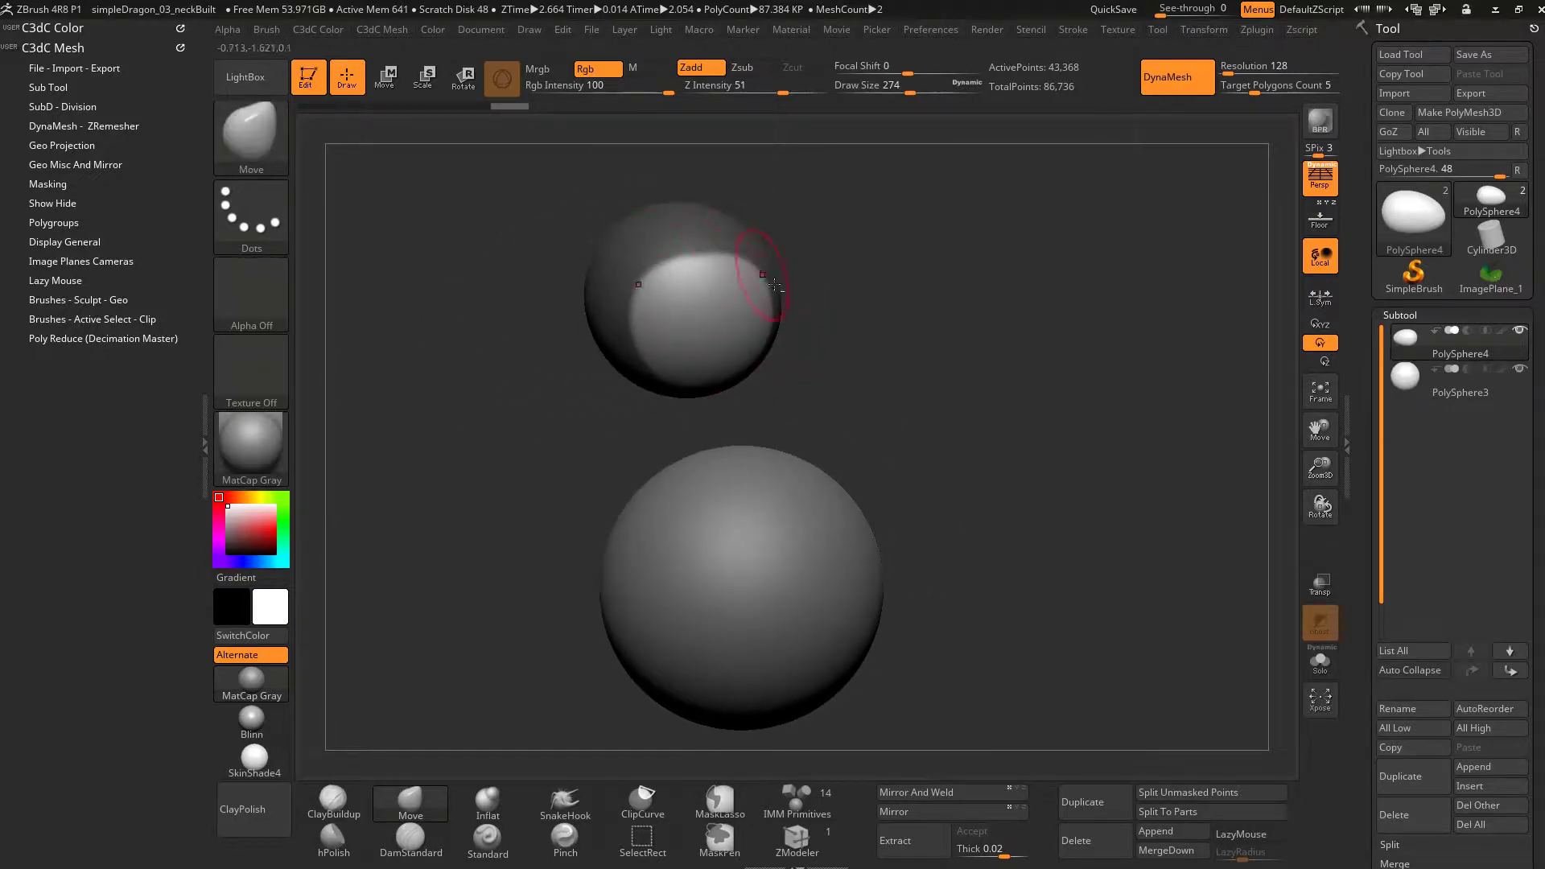
{"action": "left_click_drag", "start_coordinate": [852, 251], "coordinate": [831, 364], "text": "alt"}
Invert the head's mask back and forth, leaving only the back end unmasked
{"action": "left_click", "coordinate": [812, 310], "text": "ctrl"}
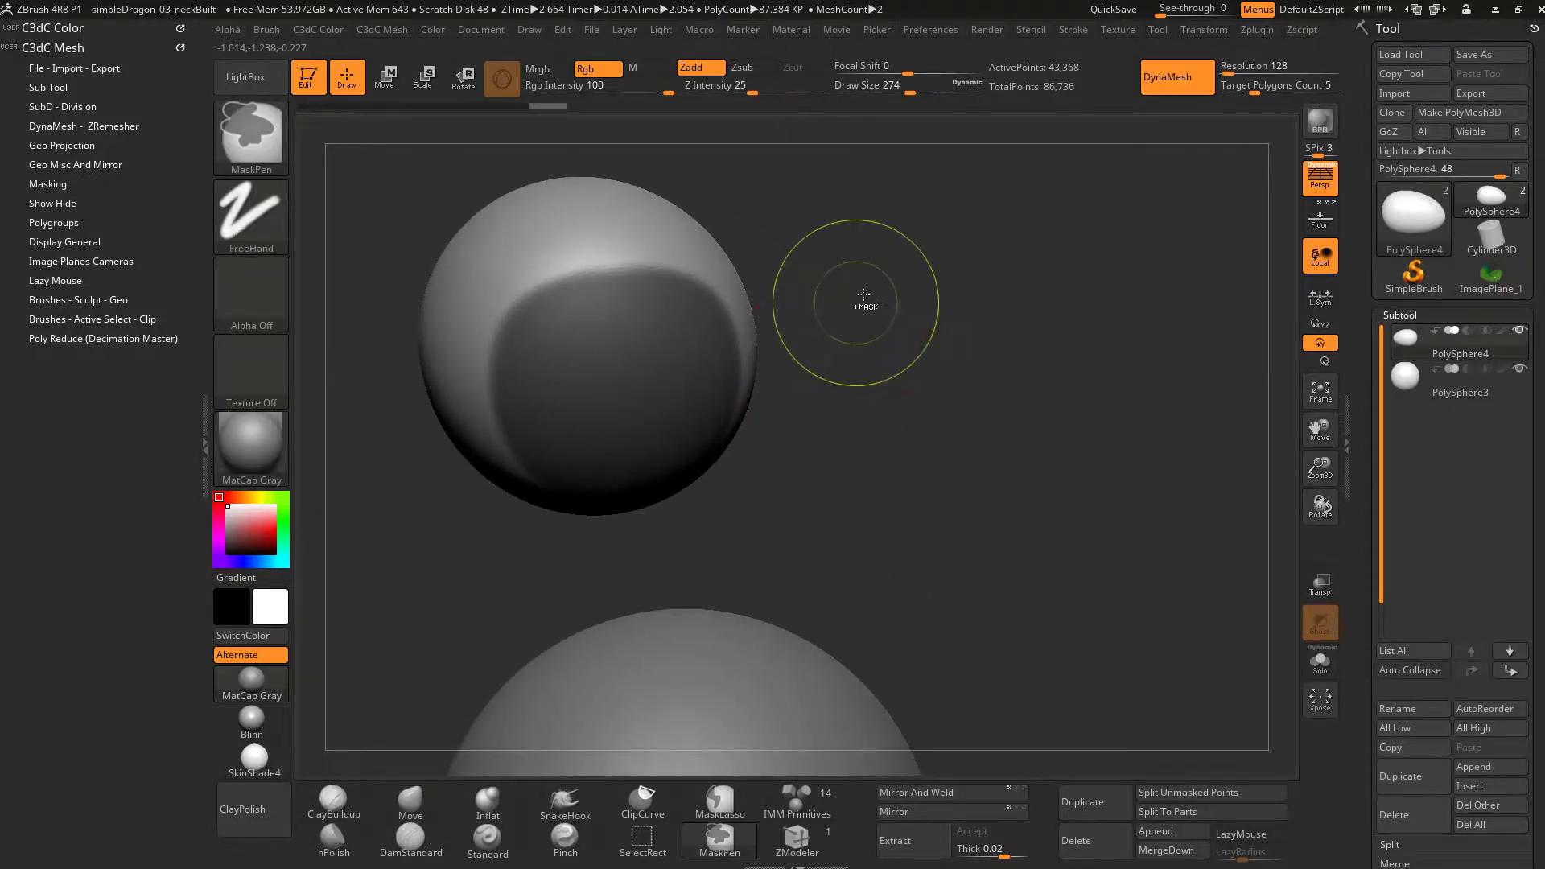
{"action": "left_click", "coordinate": [858, 294], "text": "ctrl"}
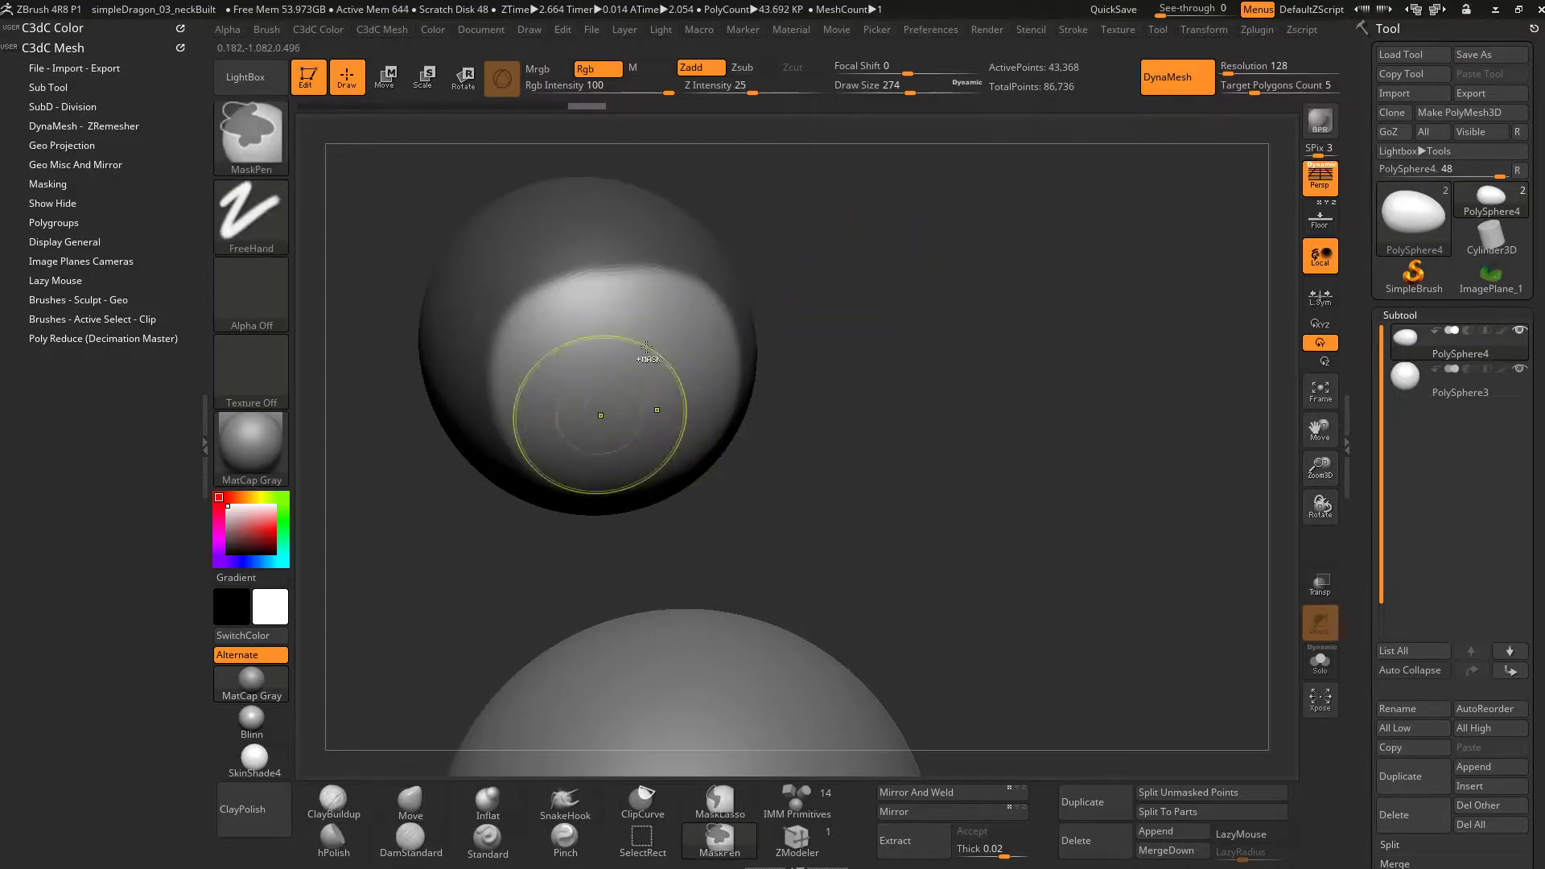
{"action": "left_click", "coordinate": [881, 326], "text": "ctrl"}
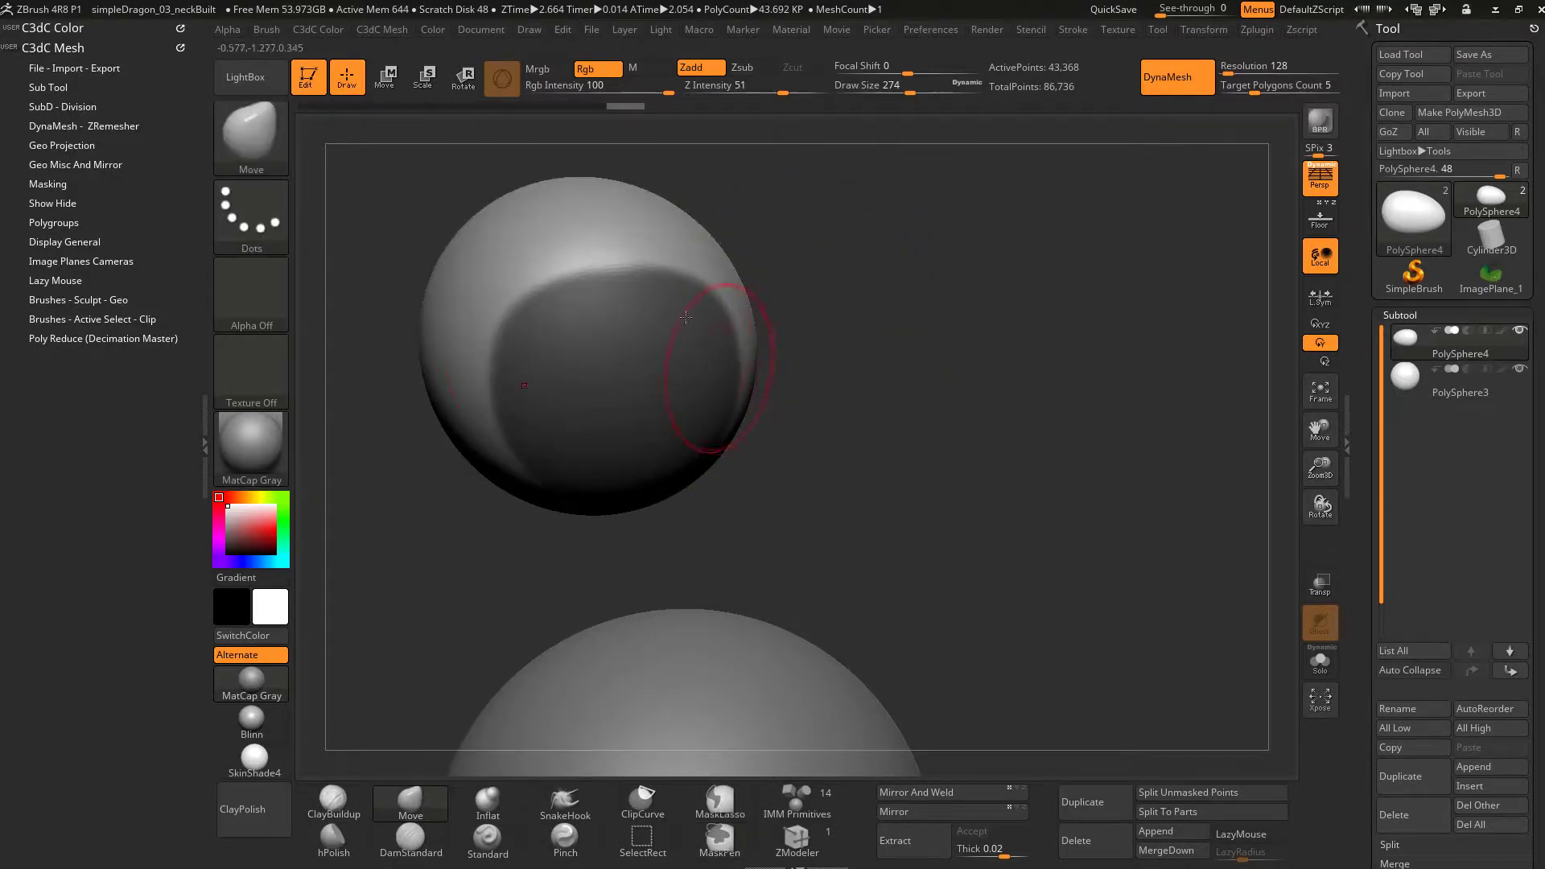
{"action": "left_click", "coordinate": [870, 278], "text": "ctrl"}
Try pulling the head's unmasked back end toward the body sphere with the Move brush at draw size 1000
{"action": "left_click_drag", "start_coordinate": [879, 275], "coordinate": [866, 314]}
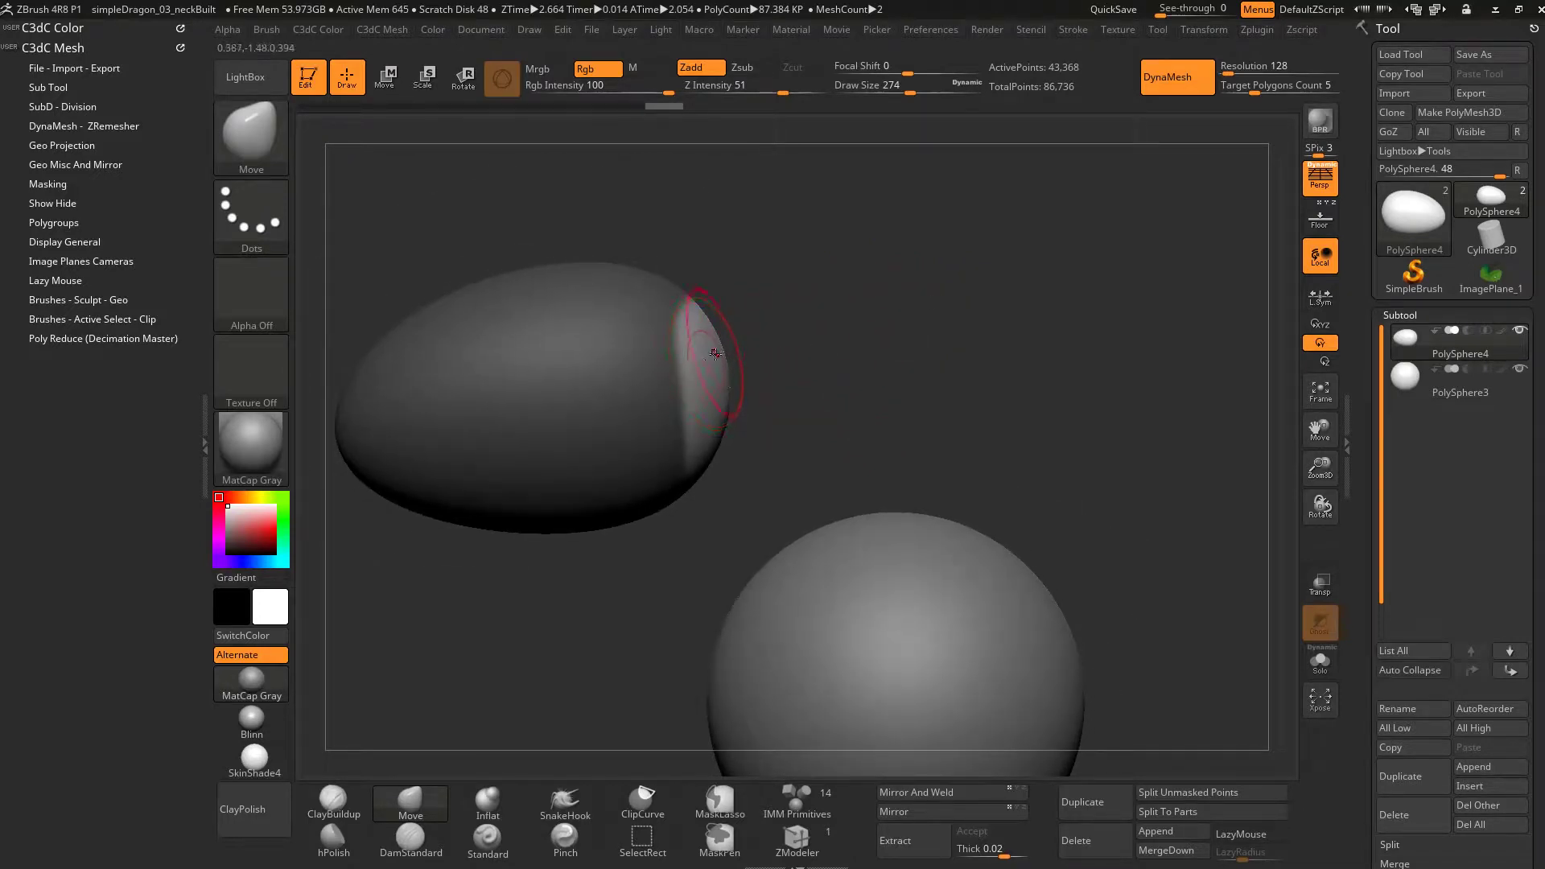
{"action": "key", "text": "s"}
{"action": "mouse_move", "coordinate": [690, 383]}
{"action": "left_mouse_down"}
{"action": "mouse_move", "coordinate": [785, 382]}
{"action": "mouse_move", "coordinate": [772, 402]}
{"action": "mouse_move", "coordinate": [1057, 619]}
{"action": "left_mouse_up"}
{"action": "left_click_drag", "start_coordinate": [897, 422], "coordinate": [829, 314], "text": "alt"}
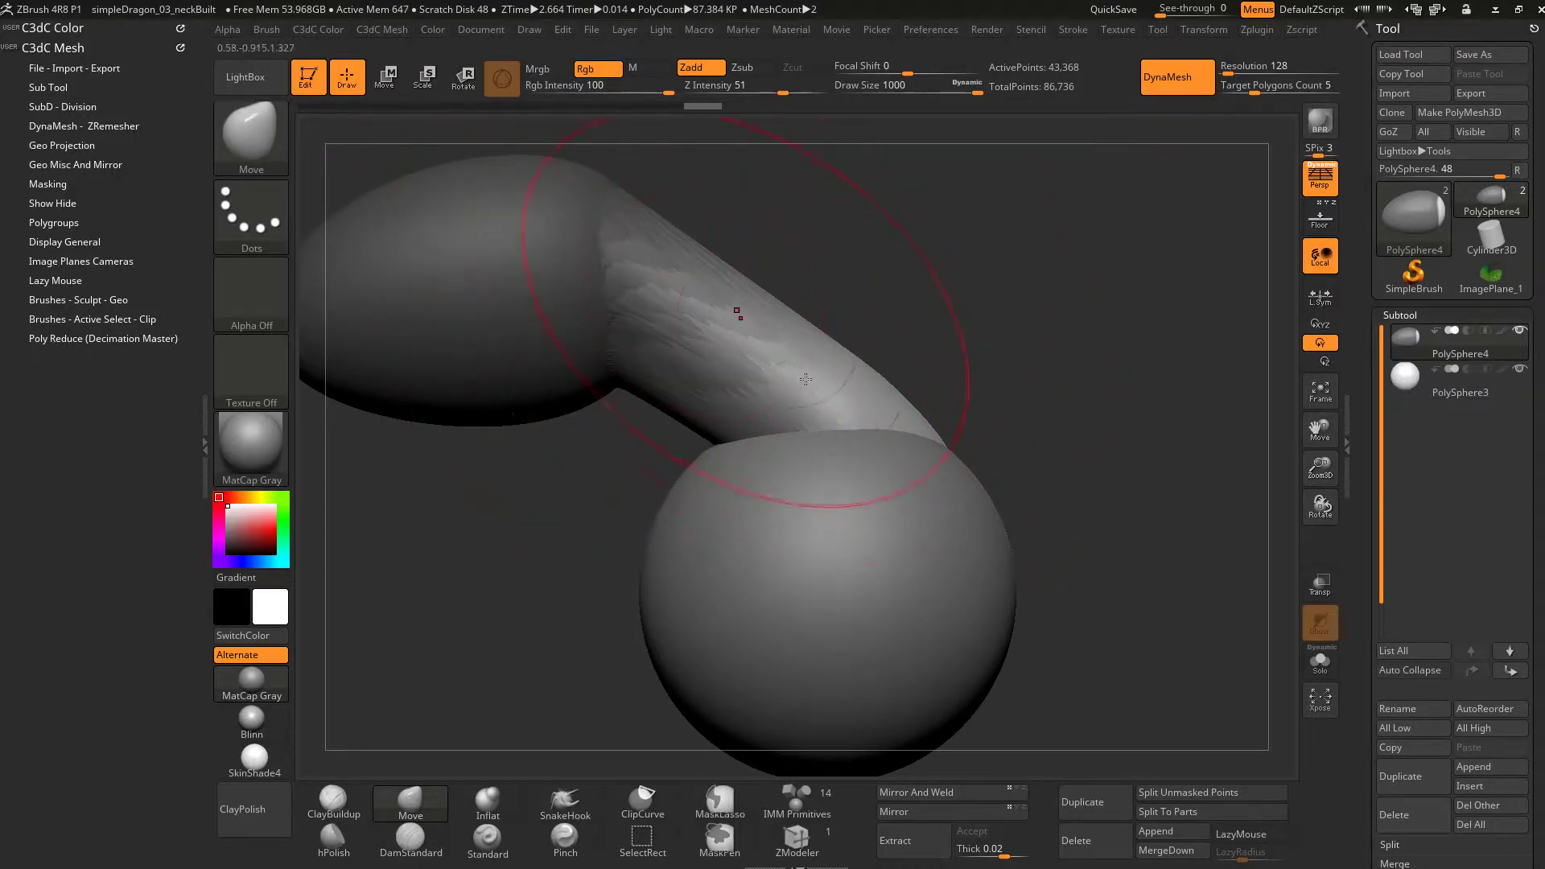
{"action": "key", "text": "ctrl+z"}
Bring up the transform gizmo and center it on the unmasked area of the head
{"action": "mouse_move", "coordinate": [676, 214]}
{"action": "left_mouse_down"}
{"action": "mouse_move", "coordinate": [825, 400]}
{"action": "mouse_move", "coordinate": [793, 351]}
{"action": "mouse_move", "coordinate": [786, 224]}
{"action": "left_mouse_up"}
{"action": "key", "text": "w"}
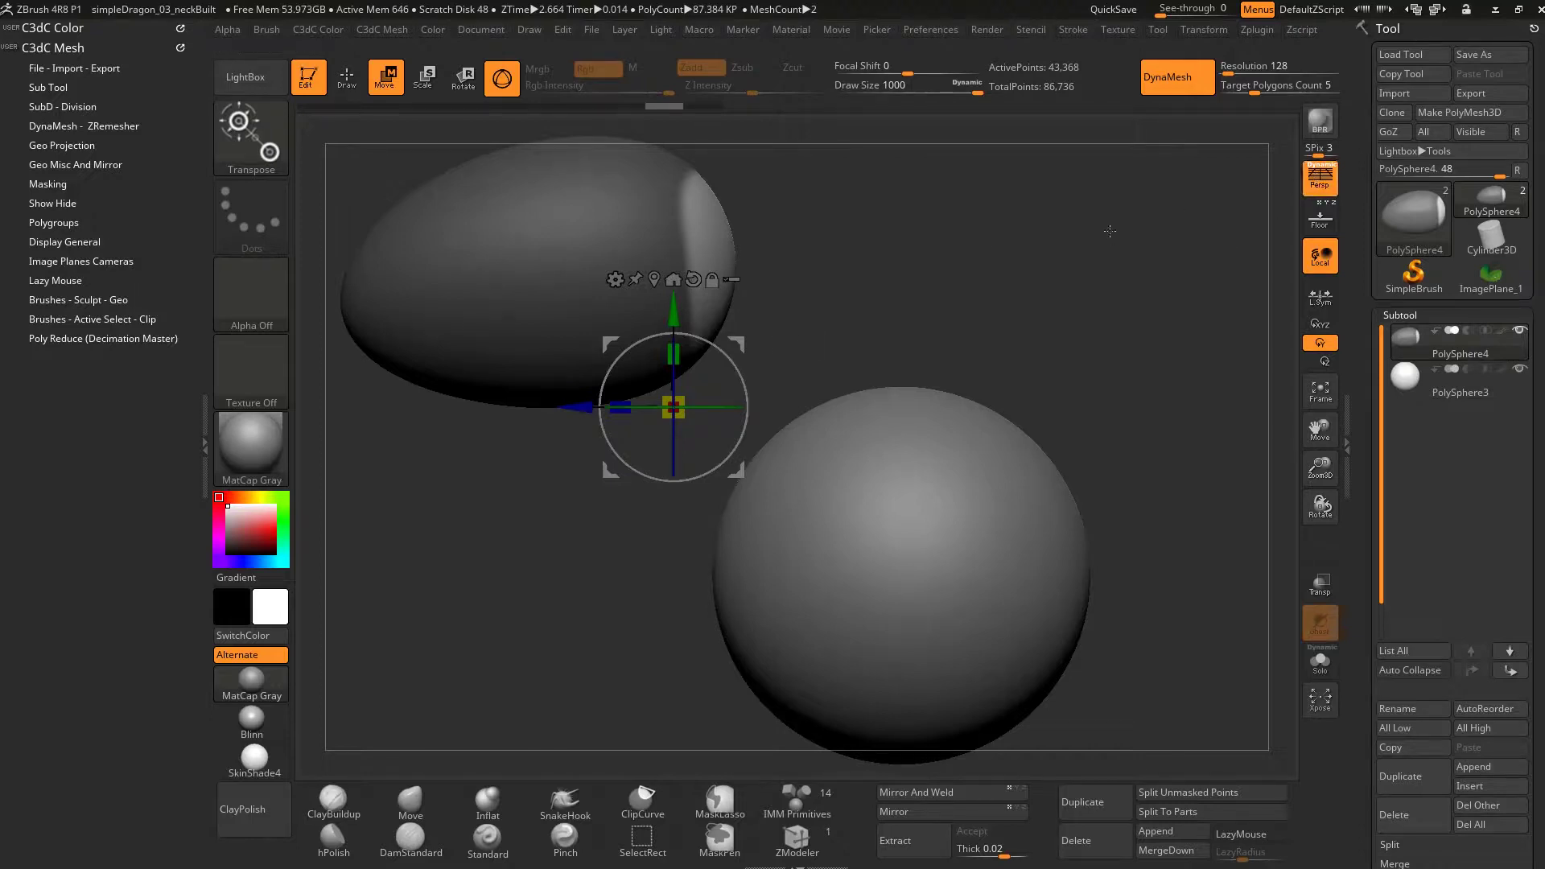
{"action": "left_click_drag", "start_coordinate": [619, 341], "coordinate": [706, 392]}
{"action": "key", "text": "ctrl+z"}
{"action": "left_click", "coordinate": [654, 279]}
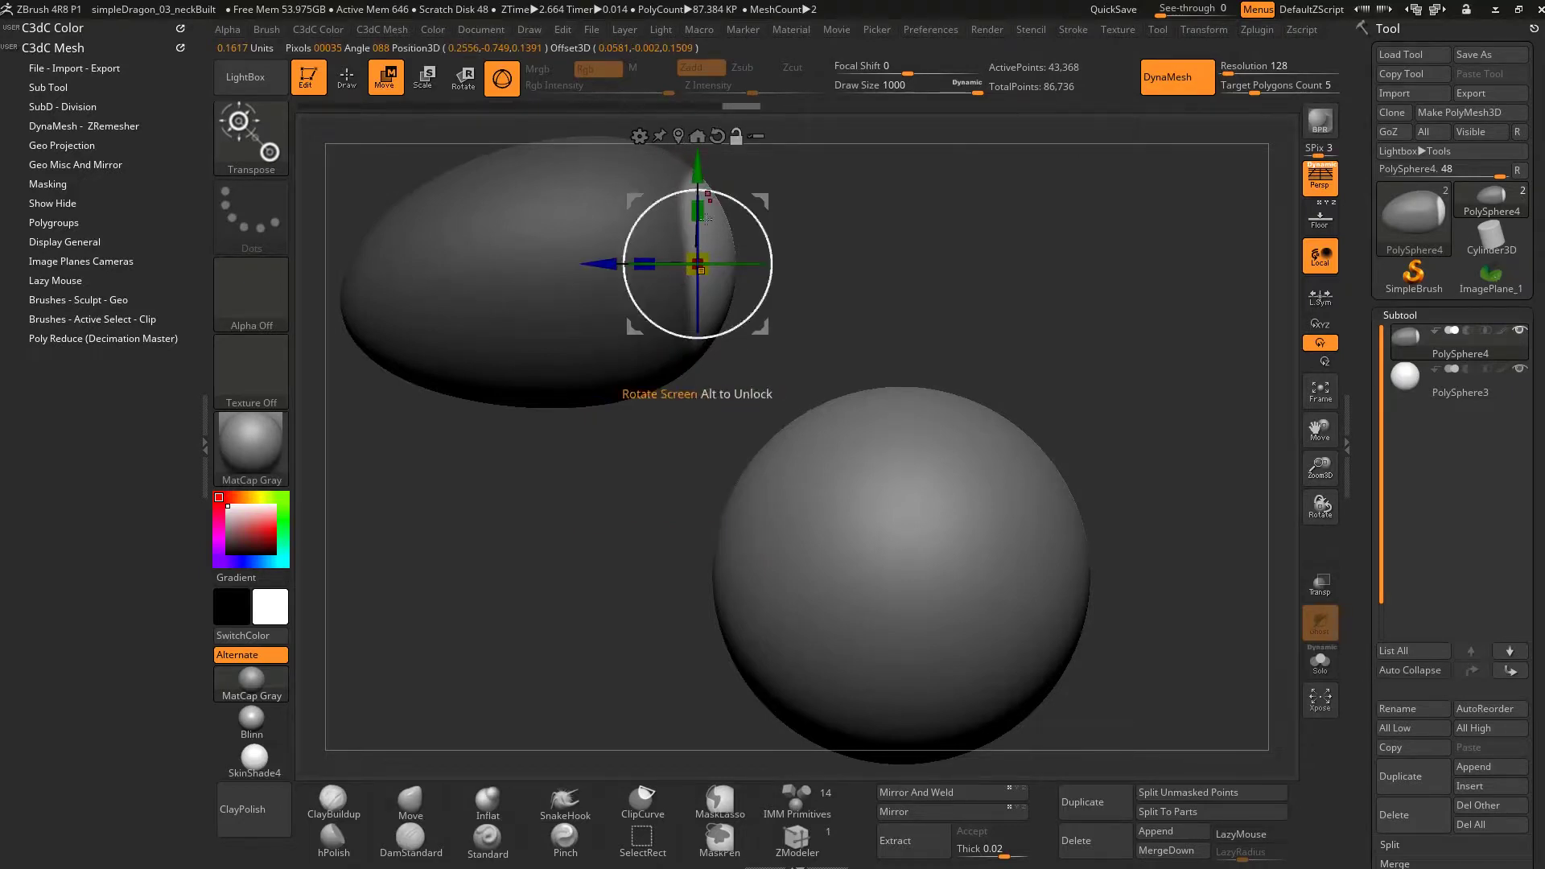
{"action": "left_click", "coordinate": [677, 138]}
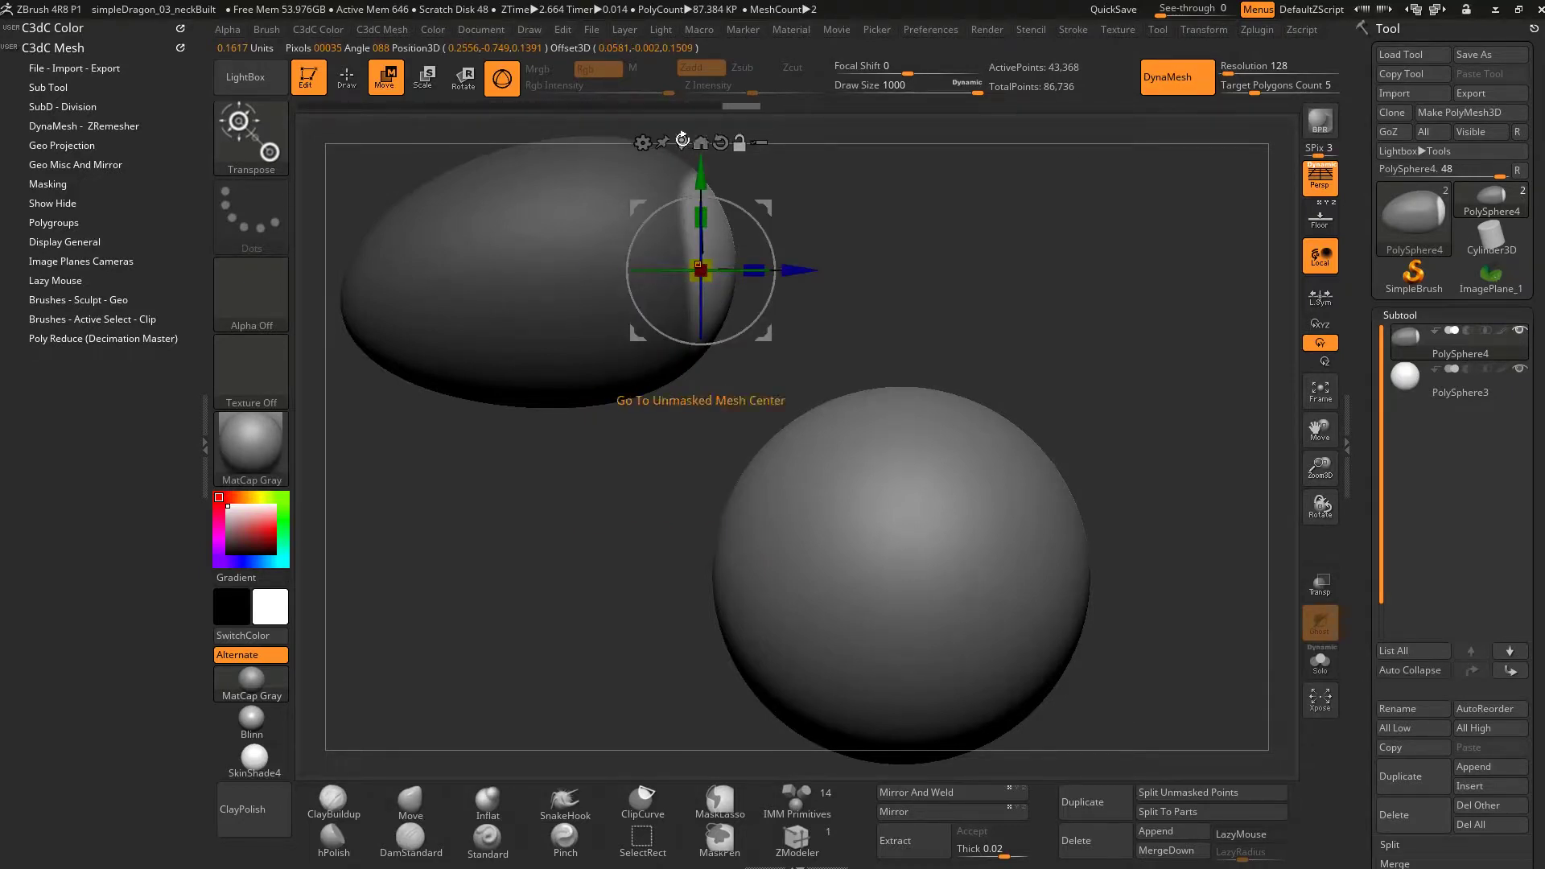
Move and rotate the unmasked back end into the body sphere to form a neck, and clear the mask
{"action": "left_click_drag", "start_coordinate": [766, 210], "coordinate": [997, 413]}
{"action": "mouse_move", "coordinate": [917, 222]}
{"action": "left_mouse_down"}
{"action": "mouse_move", "coordinate": [924, 267]}
{"action": "mouse_move", "coordinate": [953, 269]}
{"action": "mouse_move", "coordinate": [950, 224]}
{"action": "mouse_move", "coordinate": [999, 245]}
{"action": "mouse_move", "coordinate": [1004, 283]}
{"action": "mouse_move", "coordinate": [1007, 259]}
{"action": "mouse_move", "coordinate": [978, 218]}
{"action": "mouse_move", "coordinate": [925, 193]}
{"action": "left_mouse_up"}
{"action": "key", "text": "ctrl"}
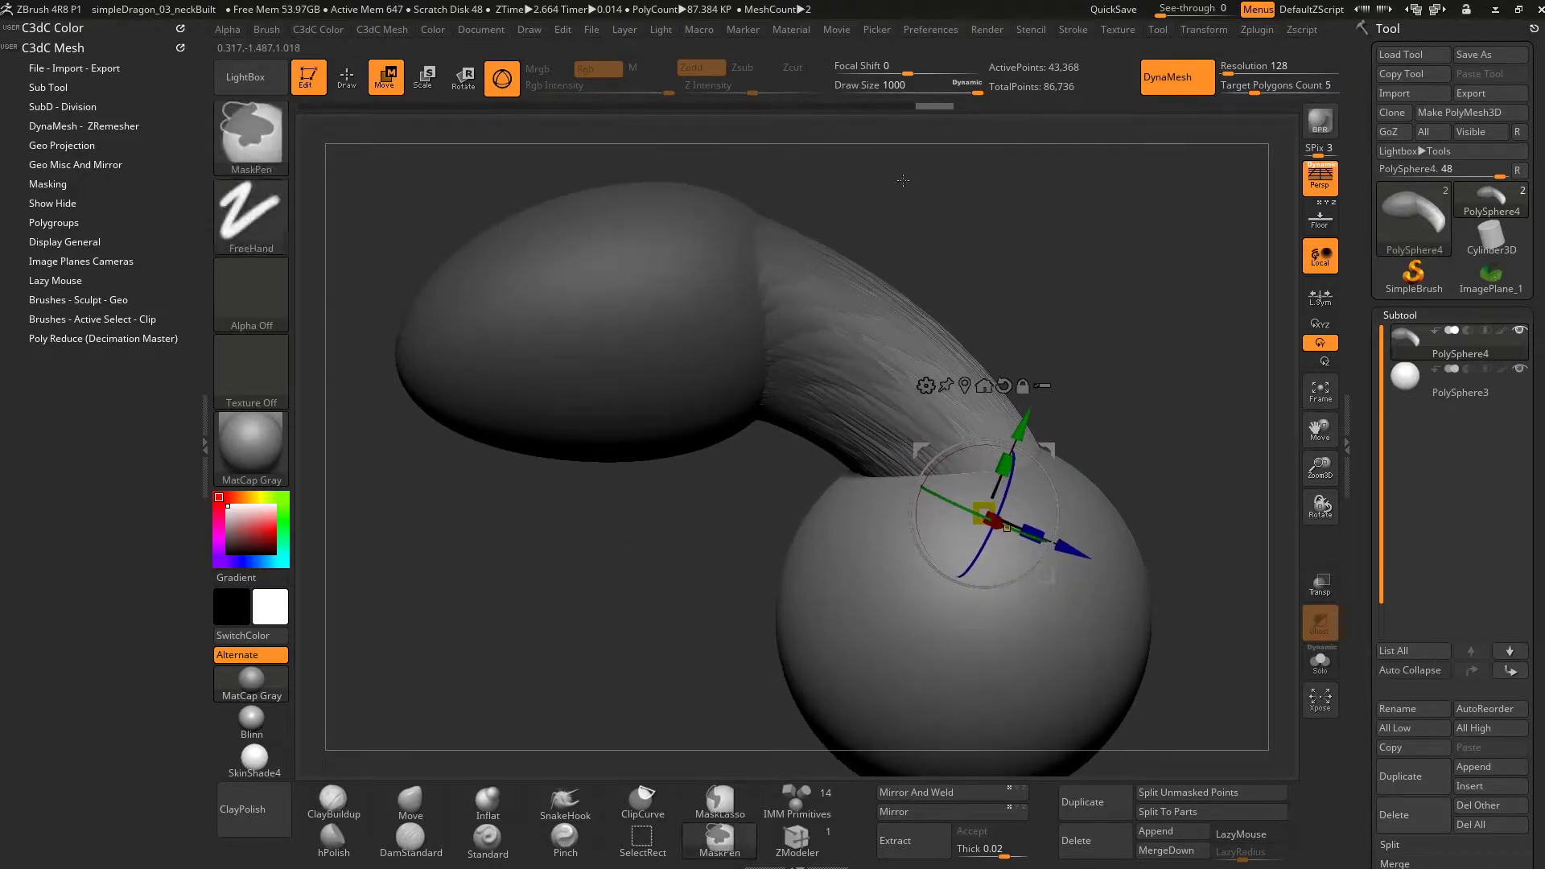
{"action": "left_click_drag", "start_coordinate": [895, 171], "coordinate": [980, 234], "text": "ctrl"}
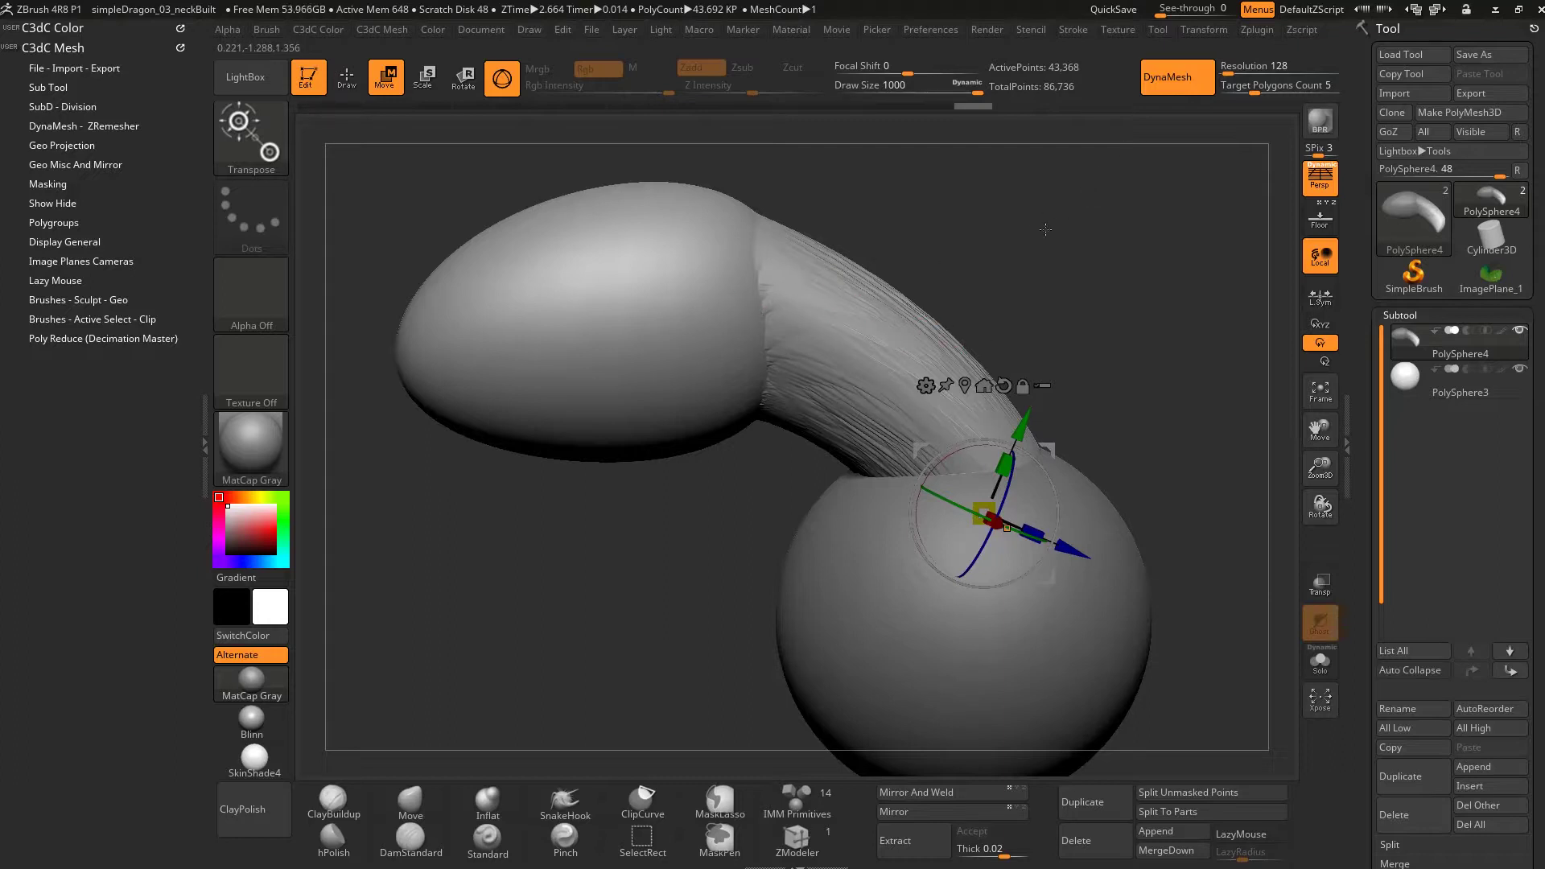
Try remeshing the head and stretched neck by switching DynaMesh on
{"action": "mouse_move", "coordinate": [957, 223]}
{"action": "left_mouse_down", "text": "alt"}
{"action": "mouse_move", "coordinate": [924, 253]}
{"action": "mouse_move", "coordinate": [1159, 241]}
{"action": "mouse_move", "coordinate": [924, 235]}
{"action": "mouse_move", "coordinate": [988, 254]}
{"action": "left_mouse_up", "text": "alt"}
{"action": "left_click", "coordinate": [1189, 79]}
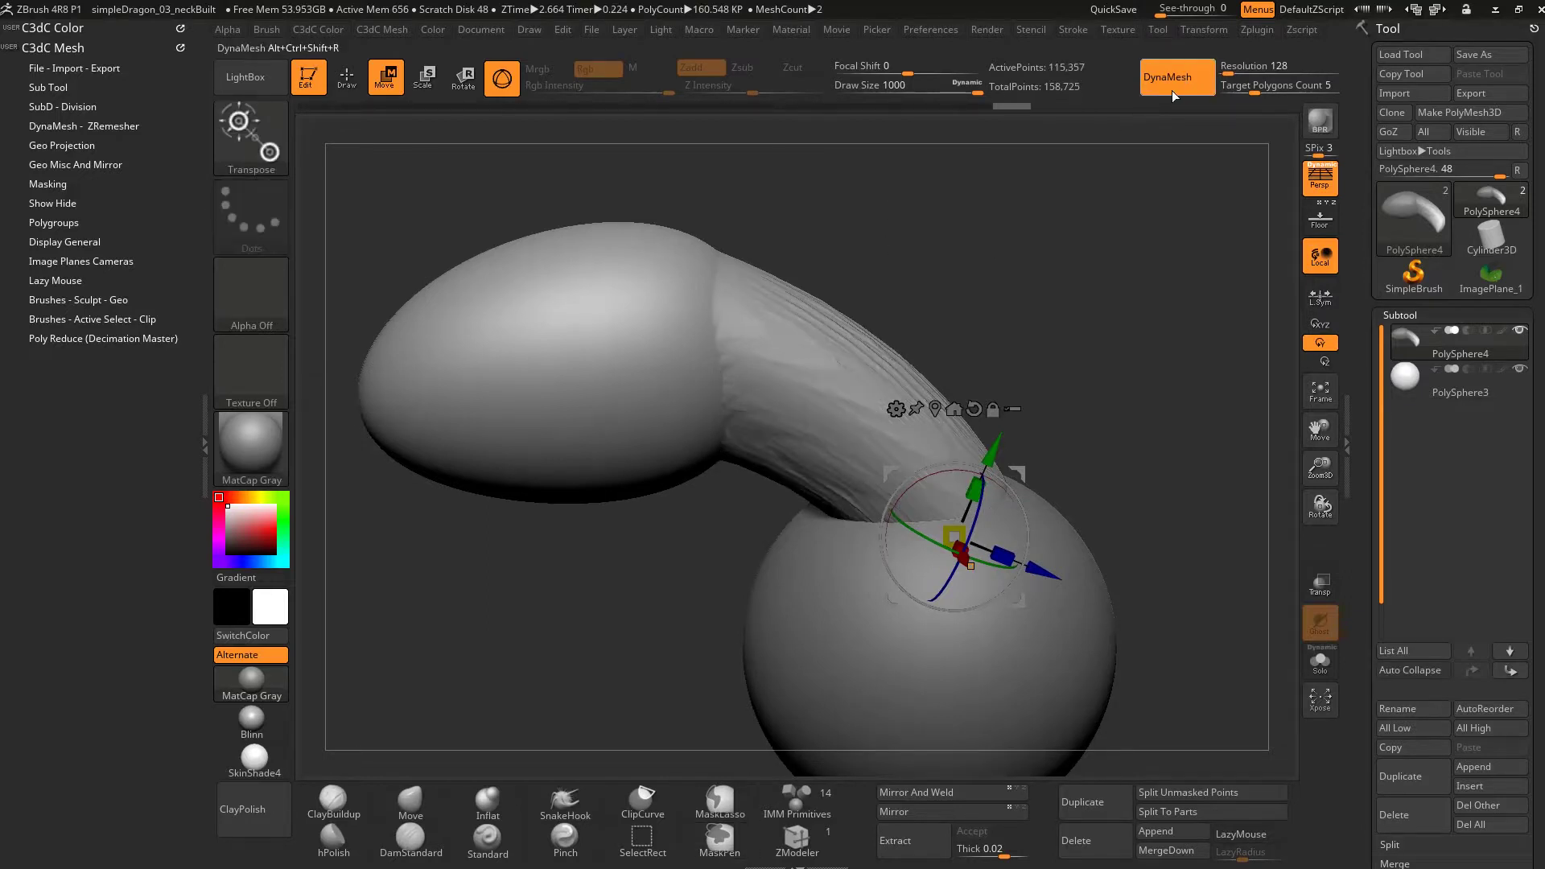
{"action": "key", "text": "ctrl+z"}
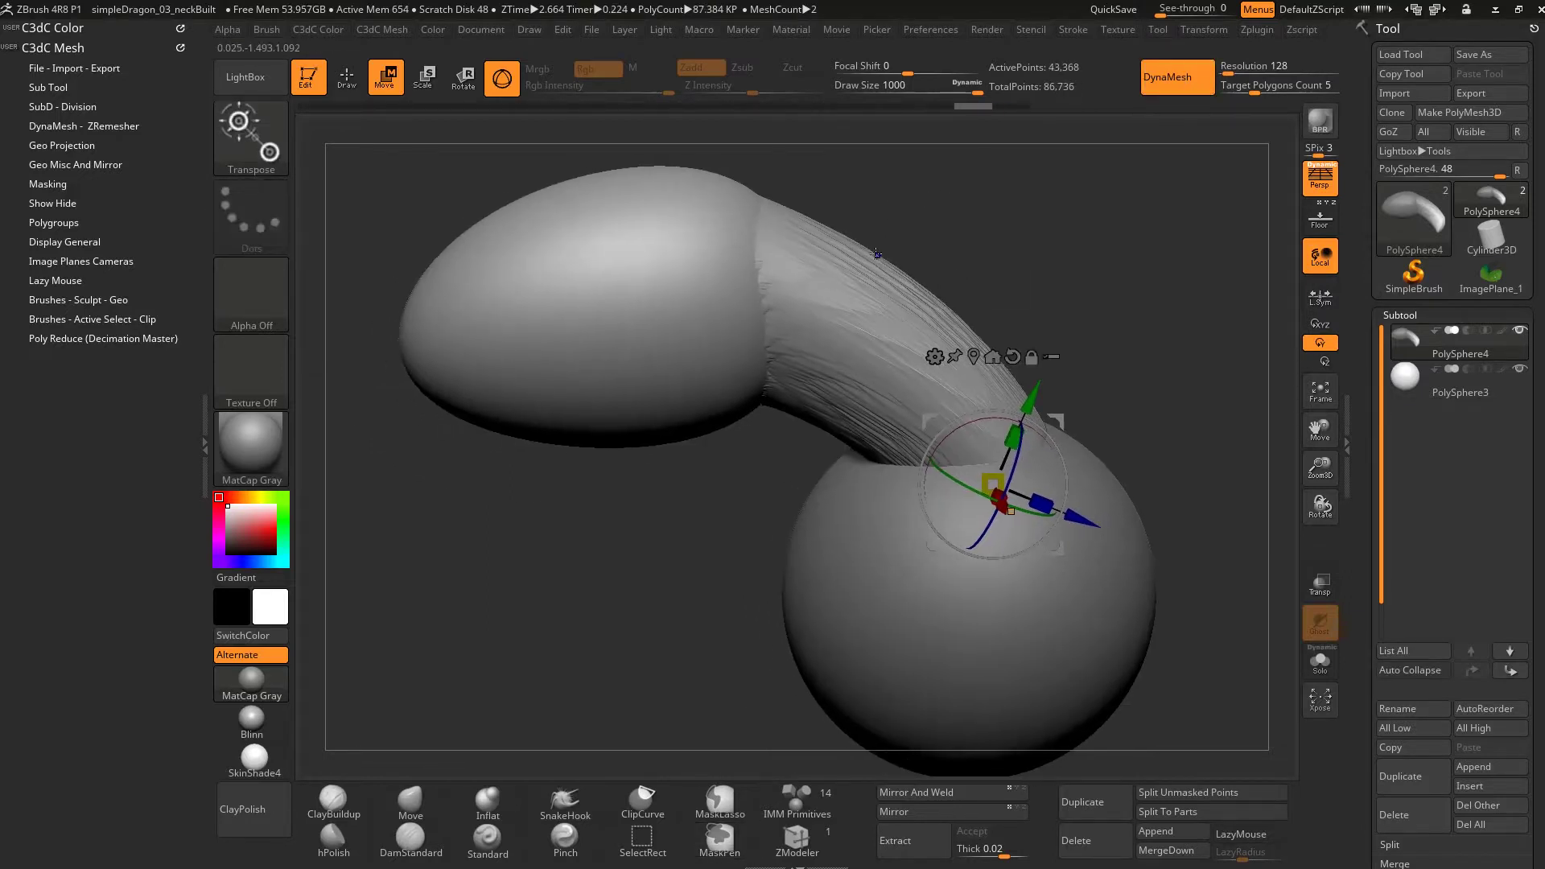
Show the polyframe on the head and neck and remesh them with DynaMesh at resolution 128
{"action": "key", "text": "shift+f"}
{"action": "right_click_drag", "start_coordinate": [876, 253], "coordinate": [903, 219], "text": "ctrl"}
{"action": "left_click_drag", "start_coordinate": [880, 435], "coordinate": [820, 389]}
{"action": "right_click_drag", "start_coordinate": [821, 389], "coordinate": [787, 199]}
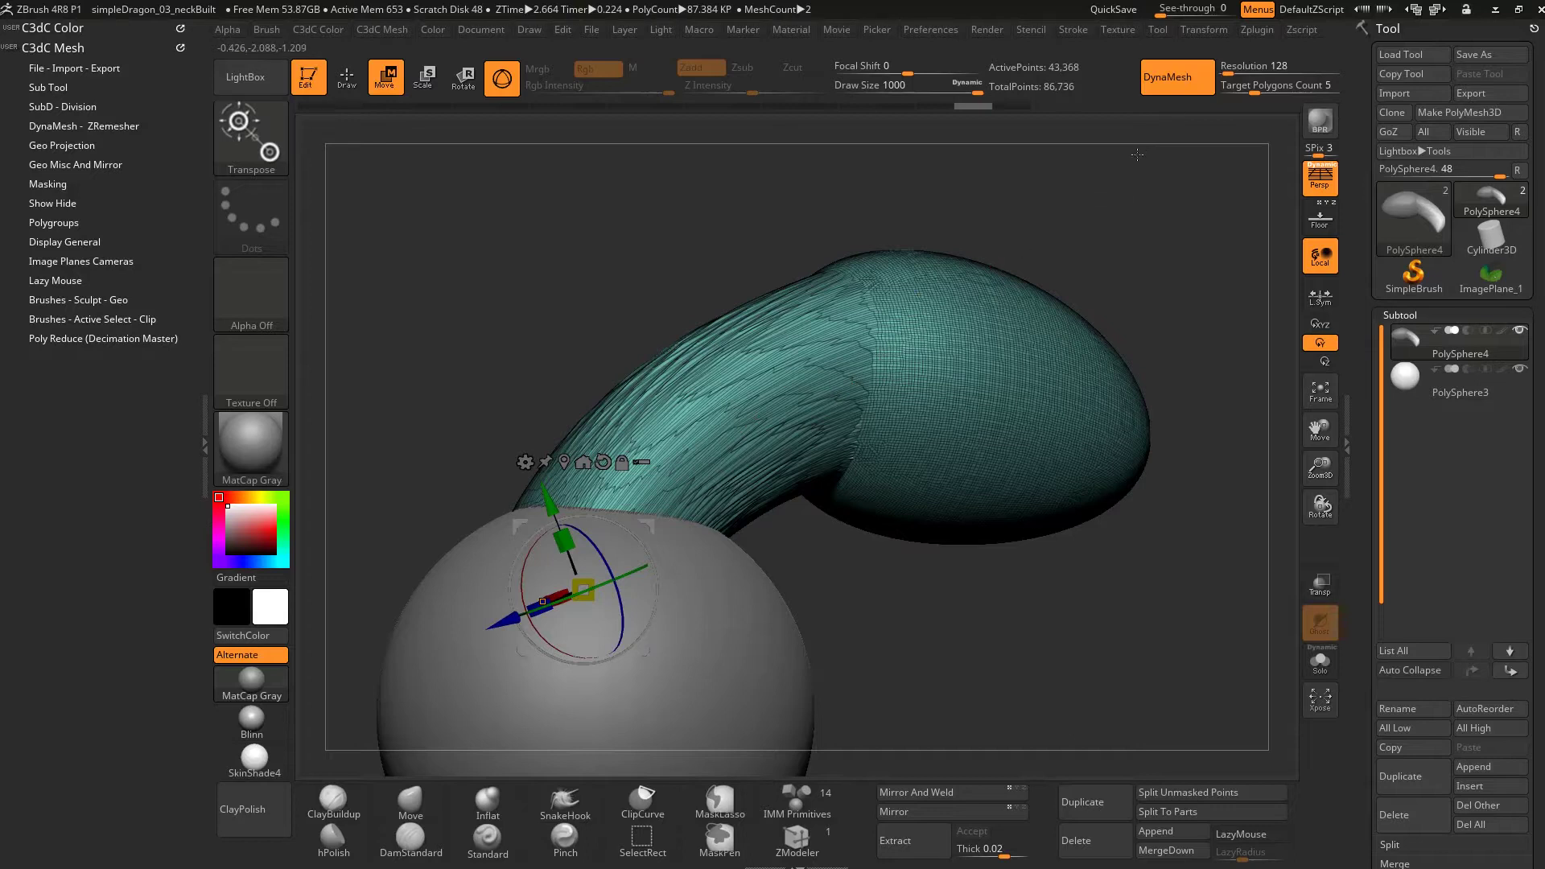
{"action": "key", "text": "ctrl+alt+shift+r"}
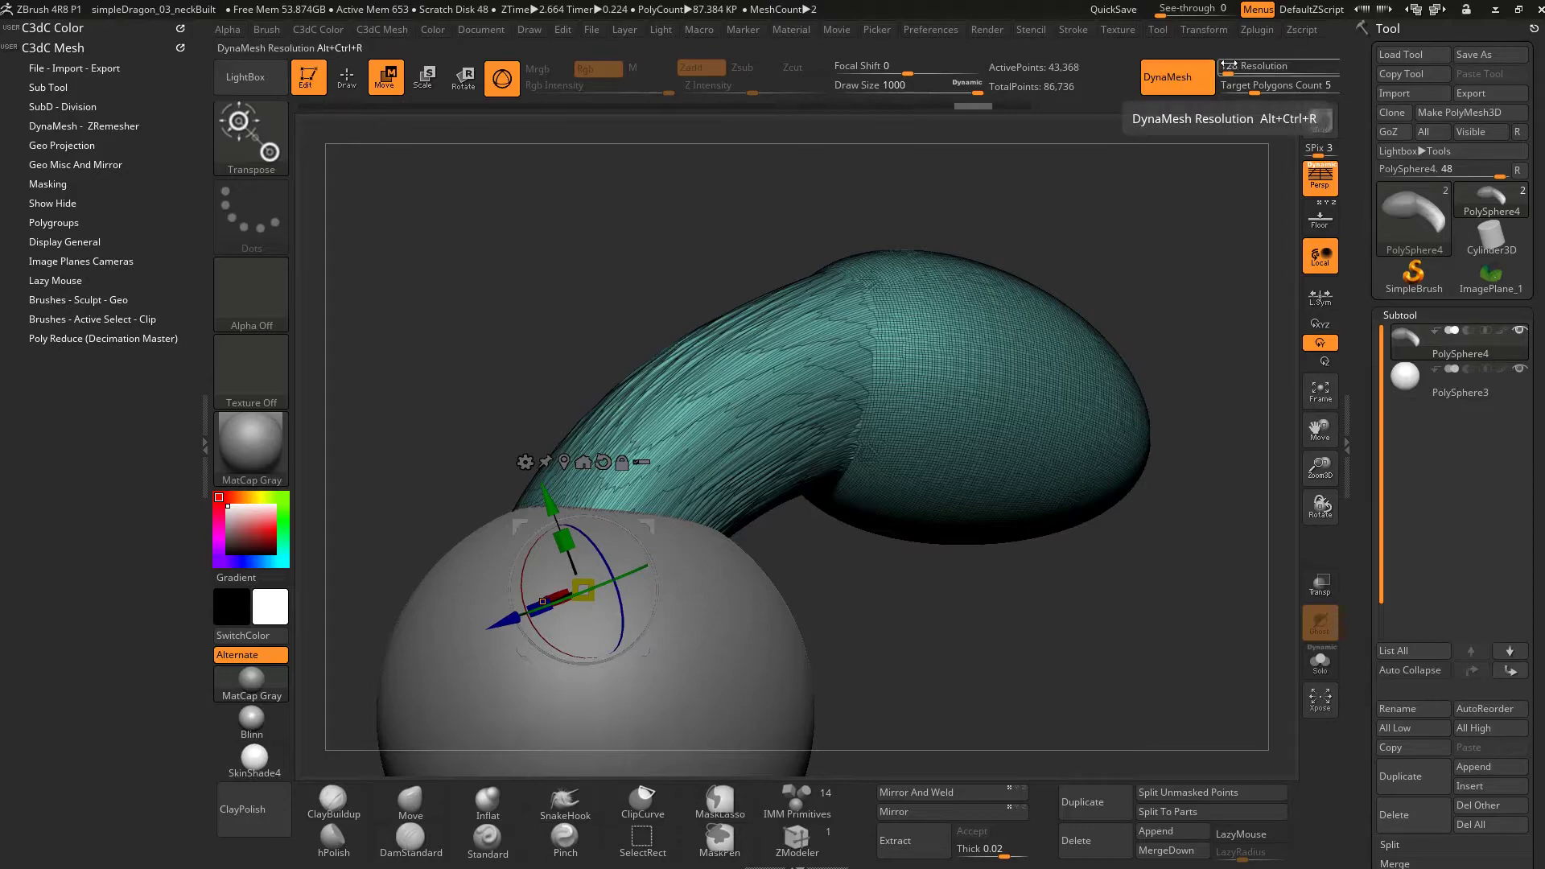
{"action": "key", "text": "ctrl"}
{"action": "left_click", "coordinate": [735, 260], "text": "ctrl"}
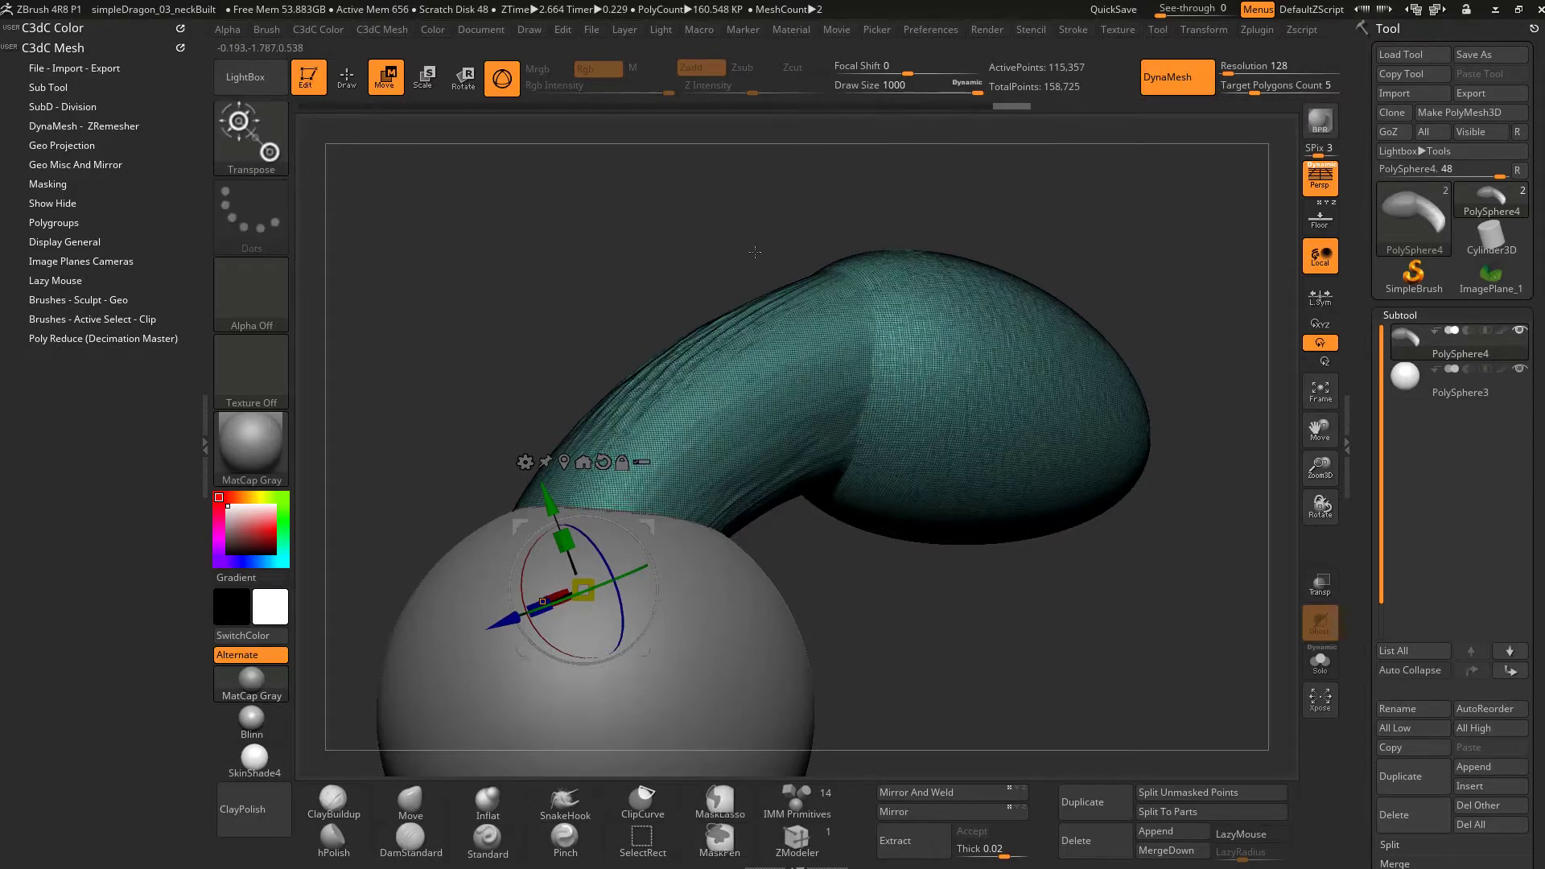
Hide the polyframe and smooth out the streaks along the neck at draw size 1000
{"action": "right_click_drag", "start_coordinate": [708, 406], "coordinate": [637, 239], "text": "ctrl"}
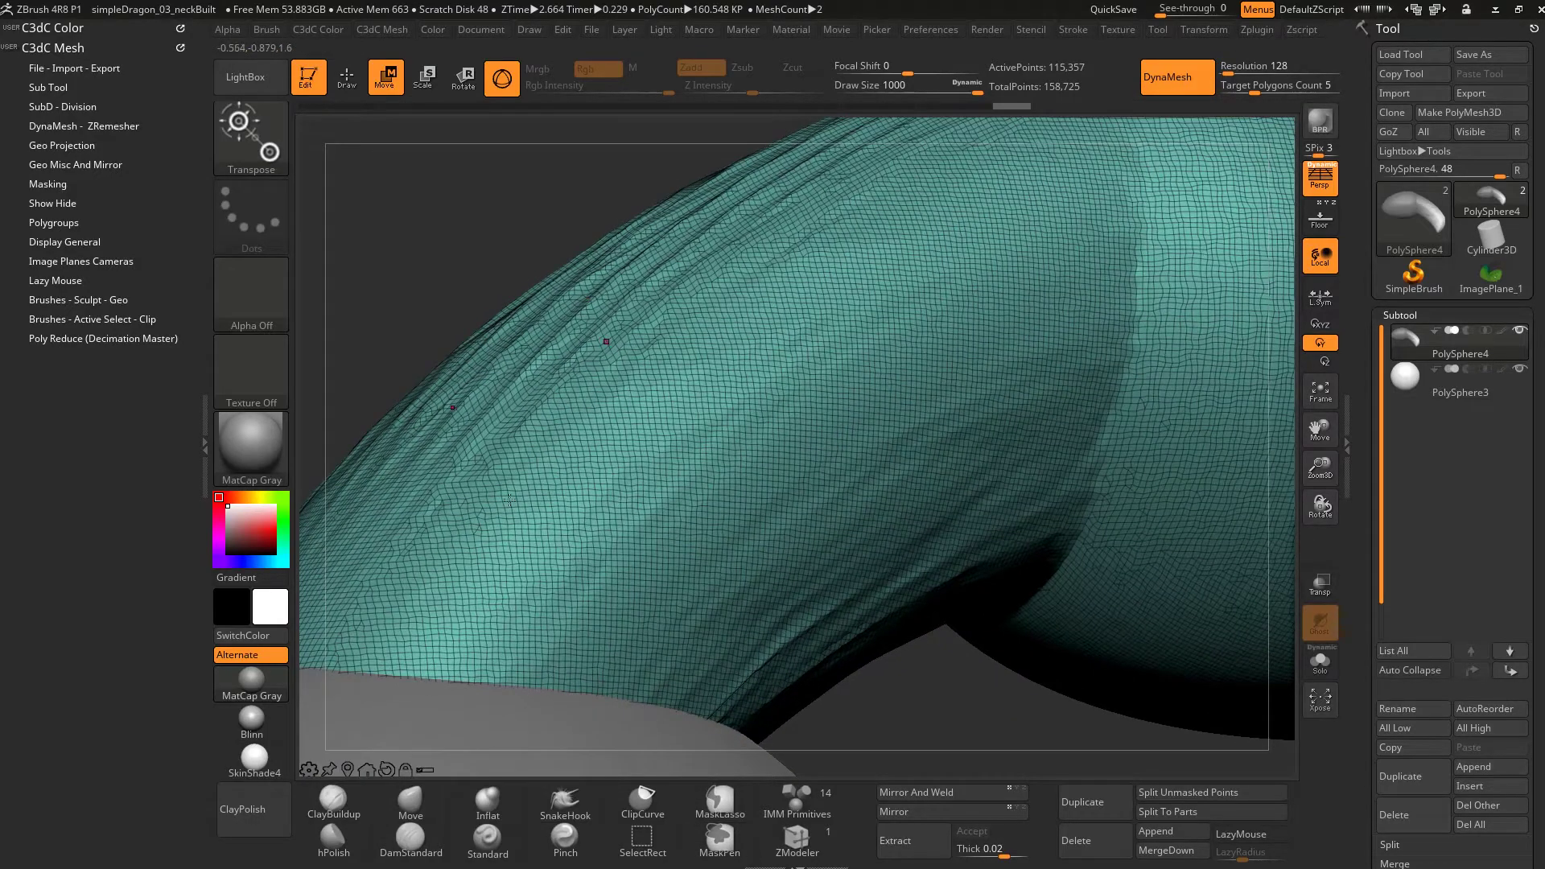
{"action": "right_click_drag", "start_coordinate": [1118, 338], "coordinate": [856, 283]}
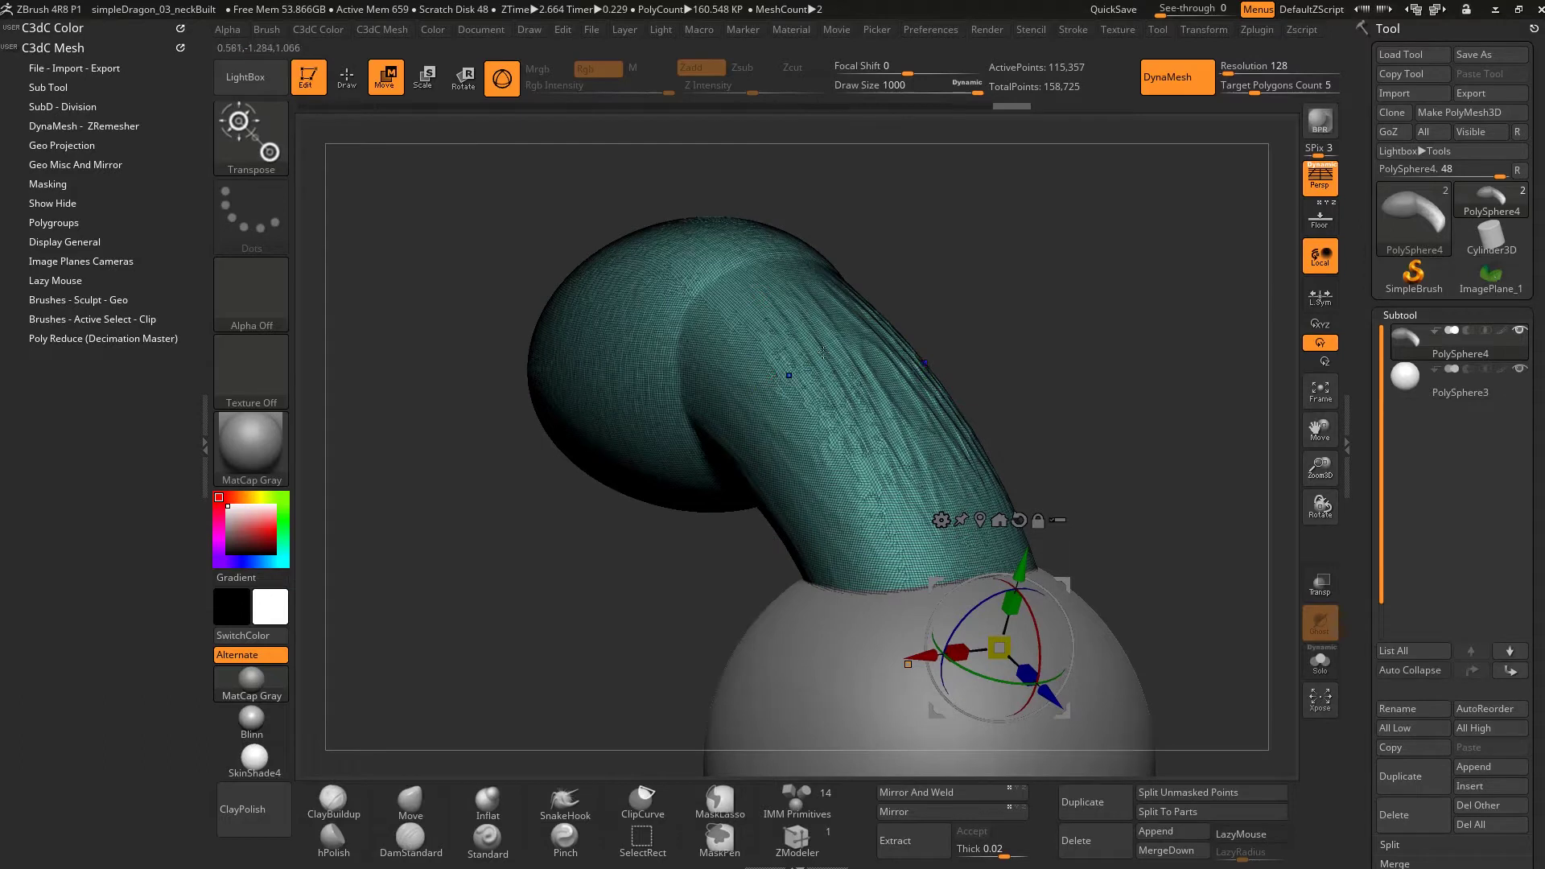
{"action": "key", "text": "shift+f"}
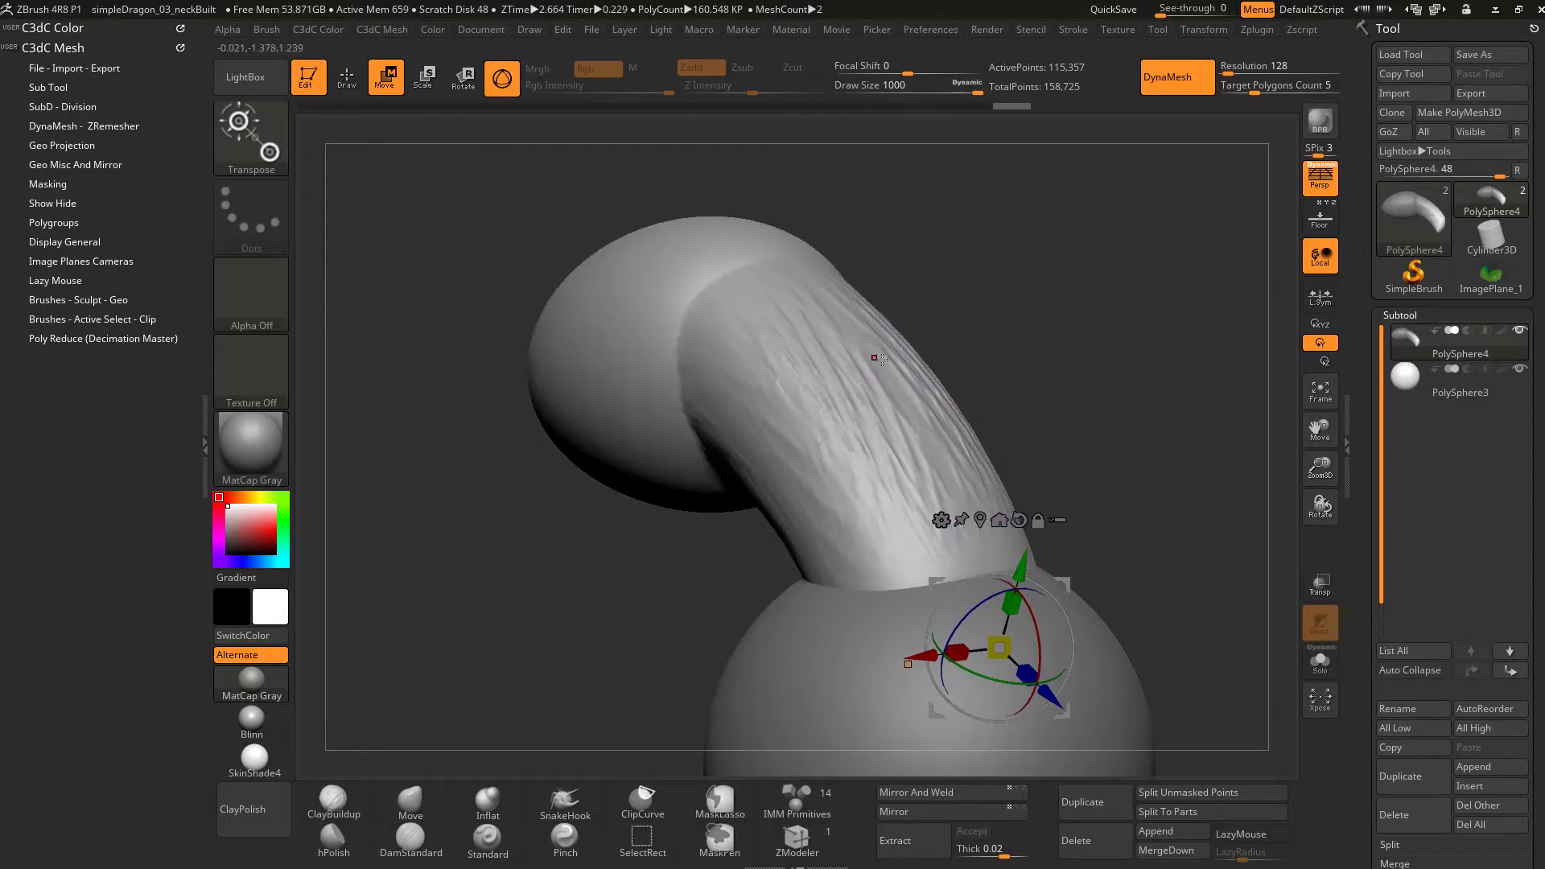
{"action": "right_click_drag", "start_coordinate": [873, 355], "coordinate": [937, 354]}
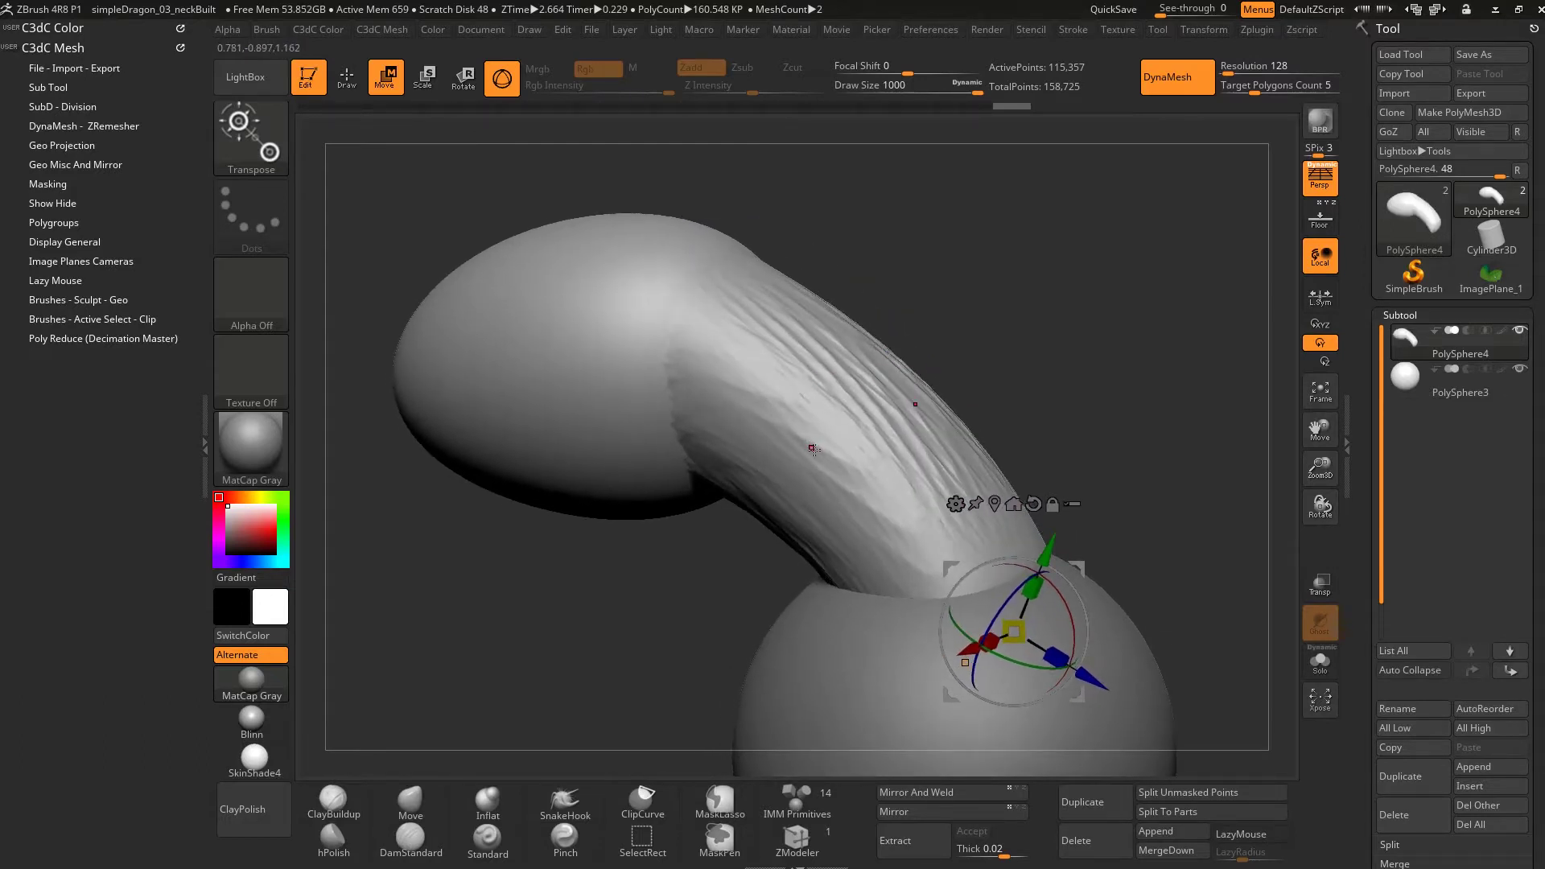
{"action": "key", "text": "2"}
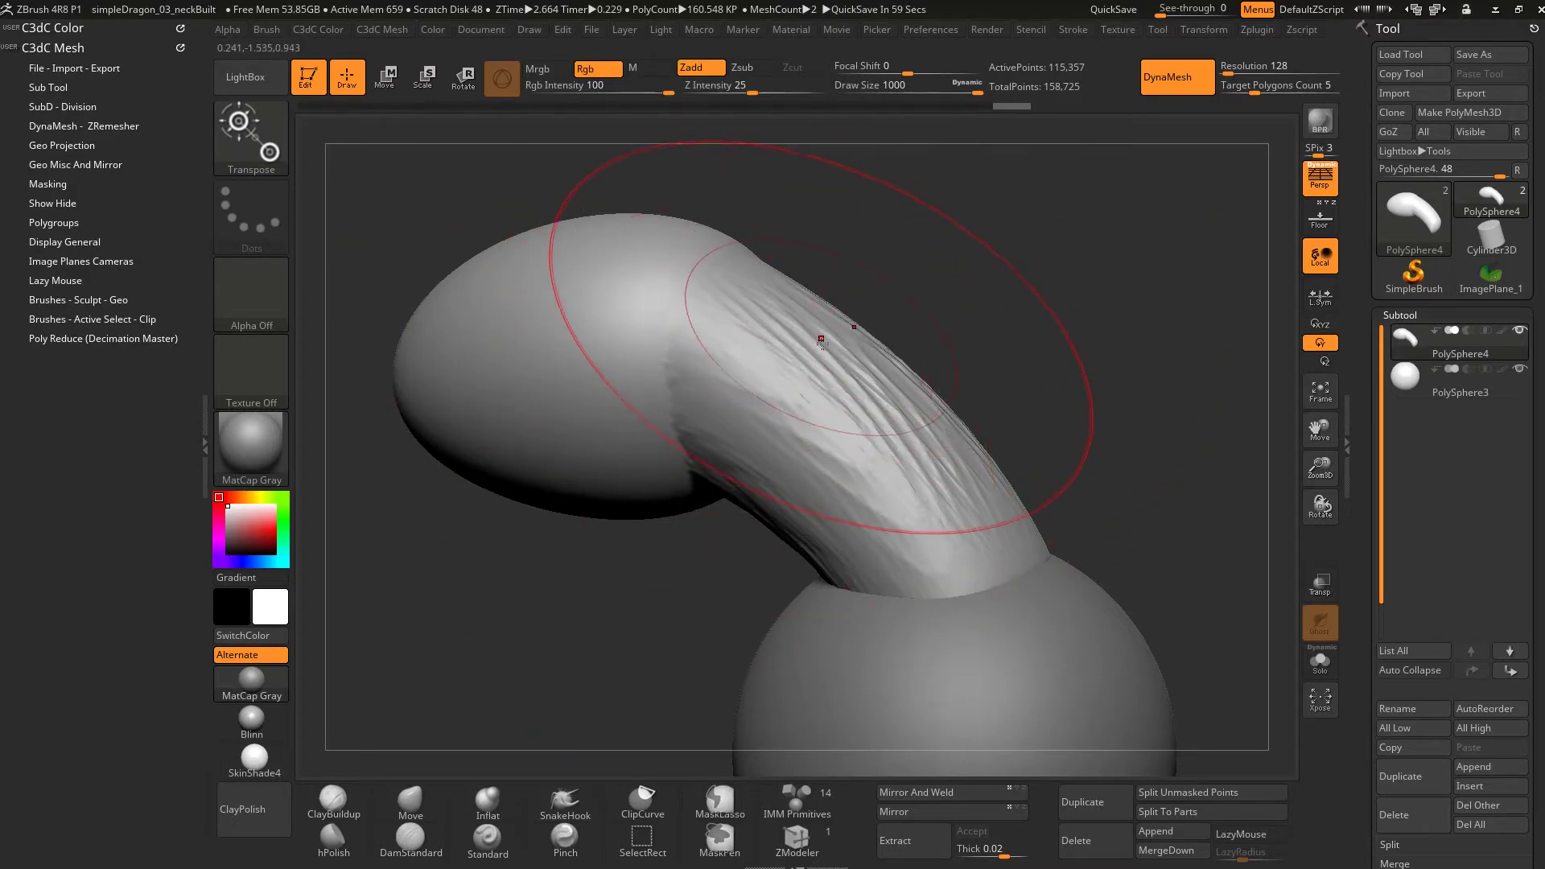
{"action": "mouse_move", "coordinate": [913, 309]}
{"action": "left_mouse_down"}
{"action": "mouse_move", "coordinate": [936, 300]}
{"action": "mouse_move", "coordinate": [916, 306]}
{"action": "left_mouse_up"}
{"action": "mouse_move", "coordinate": [856, 430]}
{"action": "left_mouse_down", "text": "shift"}
{"action": "mouse_move", "coordinate": [818, 394]}
{"action": "mouse_move", "coordinate": [742, 507]}
{"action": "mouse_move", "coordinate": [894, 446]}
{"action": "mouse_move", "coordinate": [869, 354]}
{"action": "mouse_move", "coordinate": [775, 397]}
{"action": "left_mouse_up", "text": "shift"}
{"action": "key", "text": "w"}
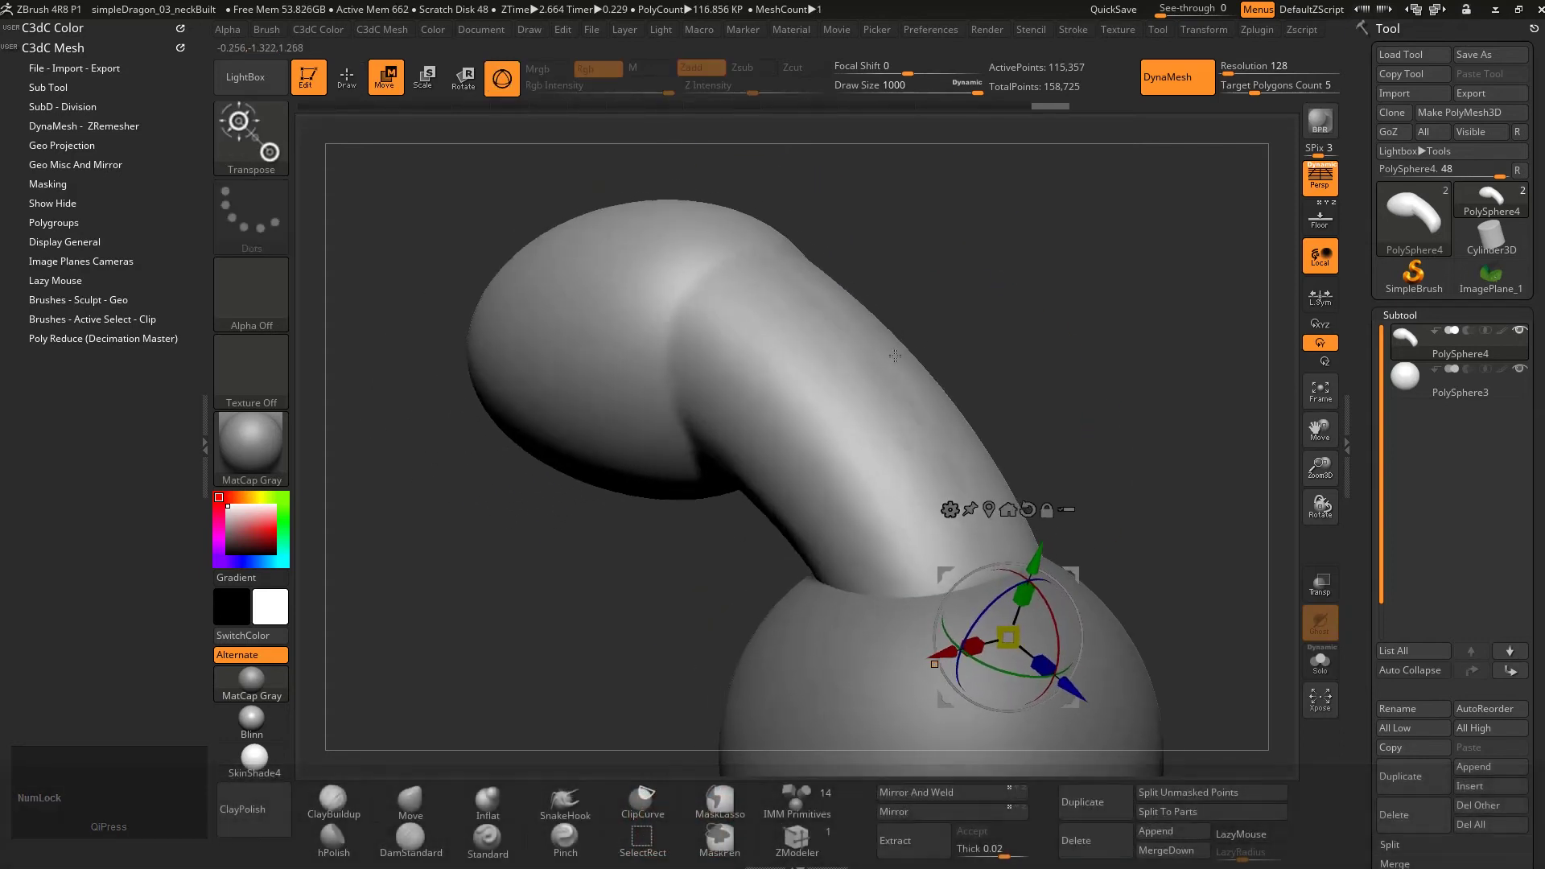